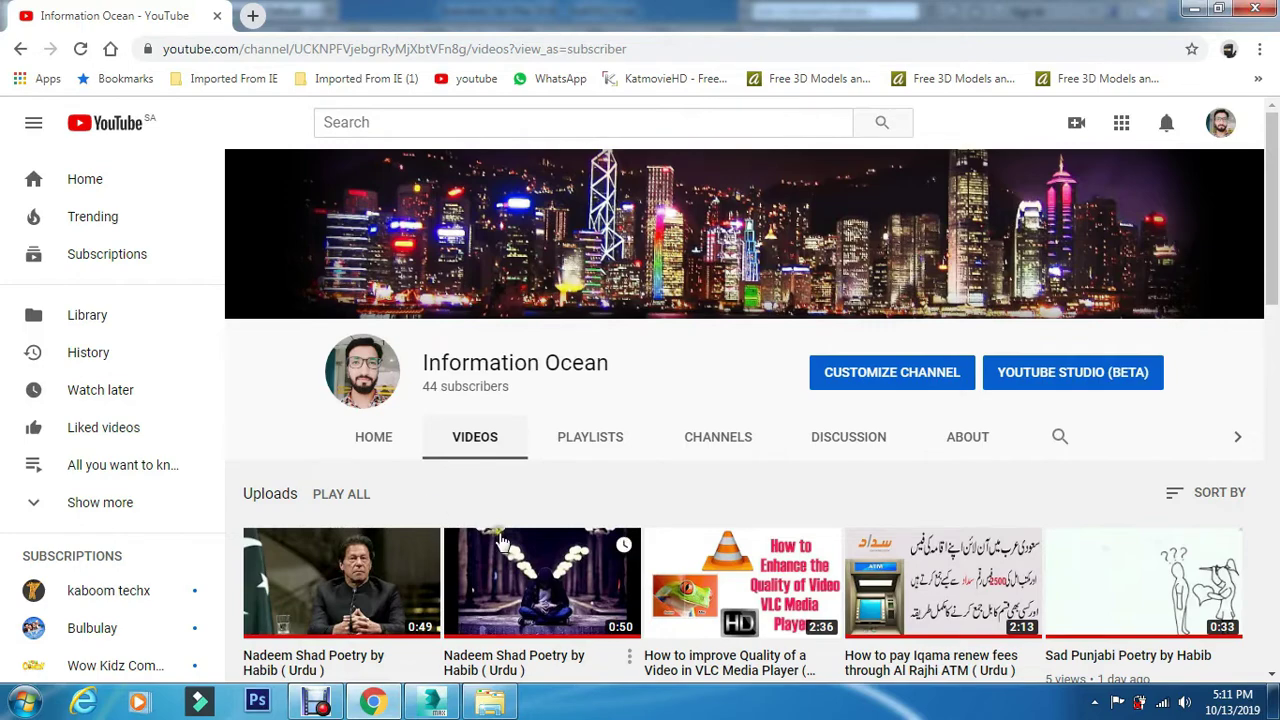
Import the 3DS model "Door Luxury Arabic Islamic N290918" into the building scene in 3ds Max, renaming all conflicting objects.
left_click(432, 702)
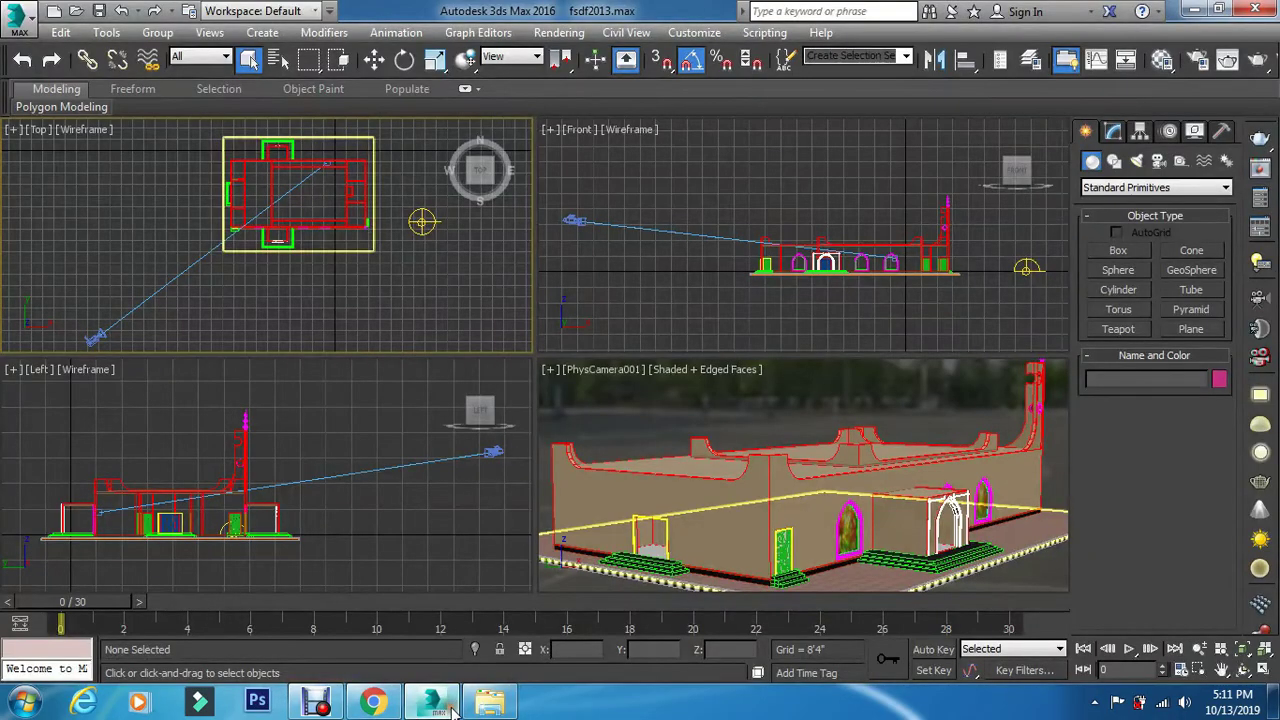
left_click(500, 704)
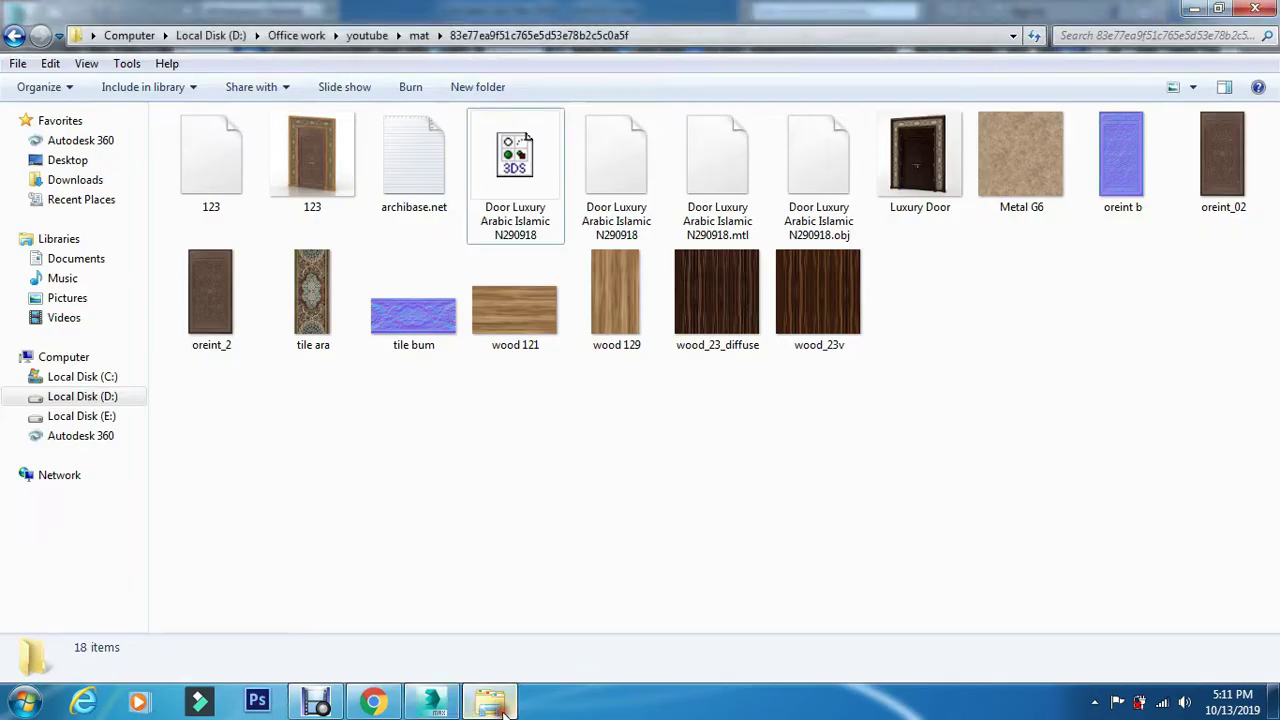
left_click(548, 193)
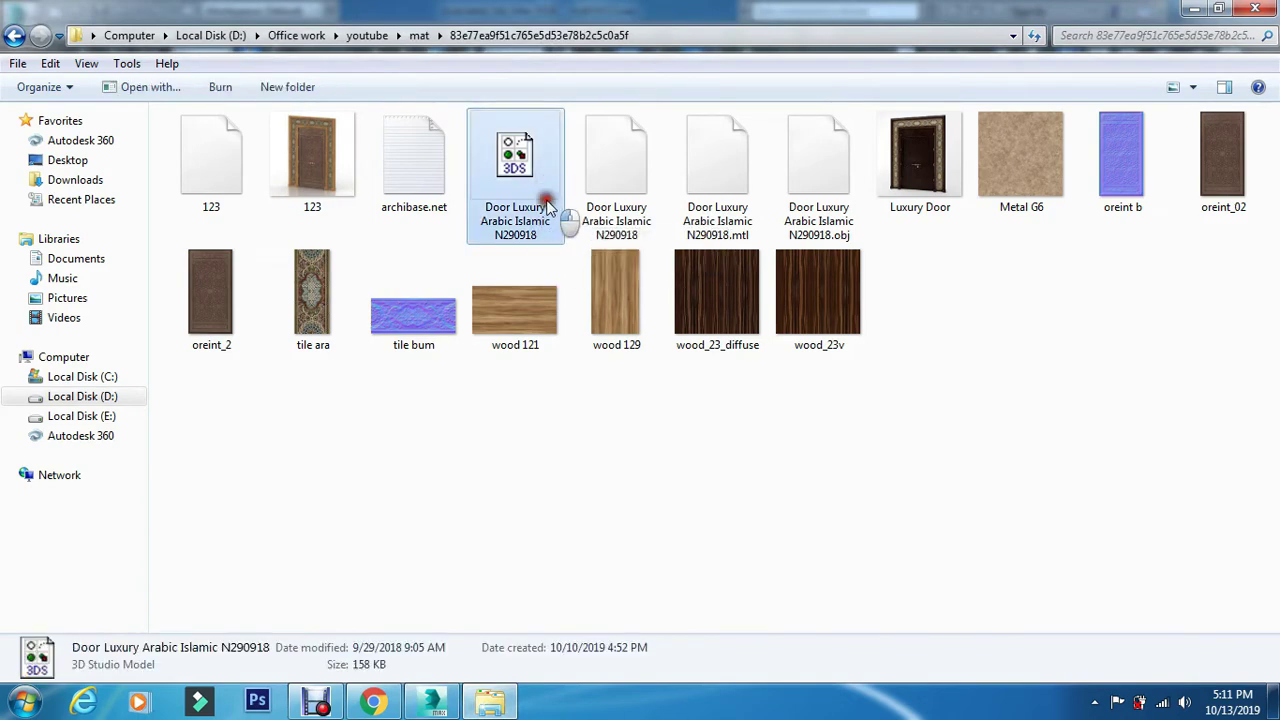
left_click_drag(552, 238, 443, 309)
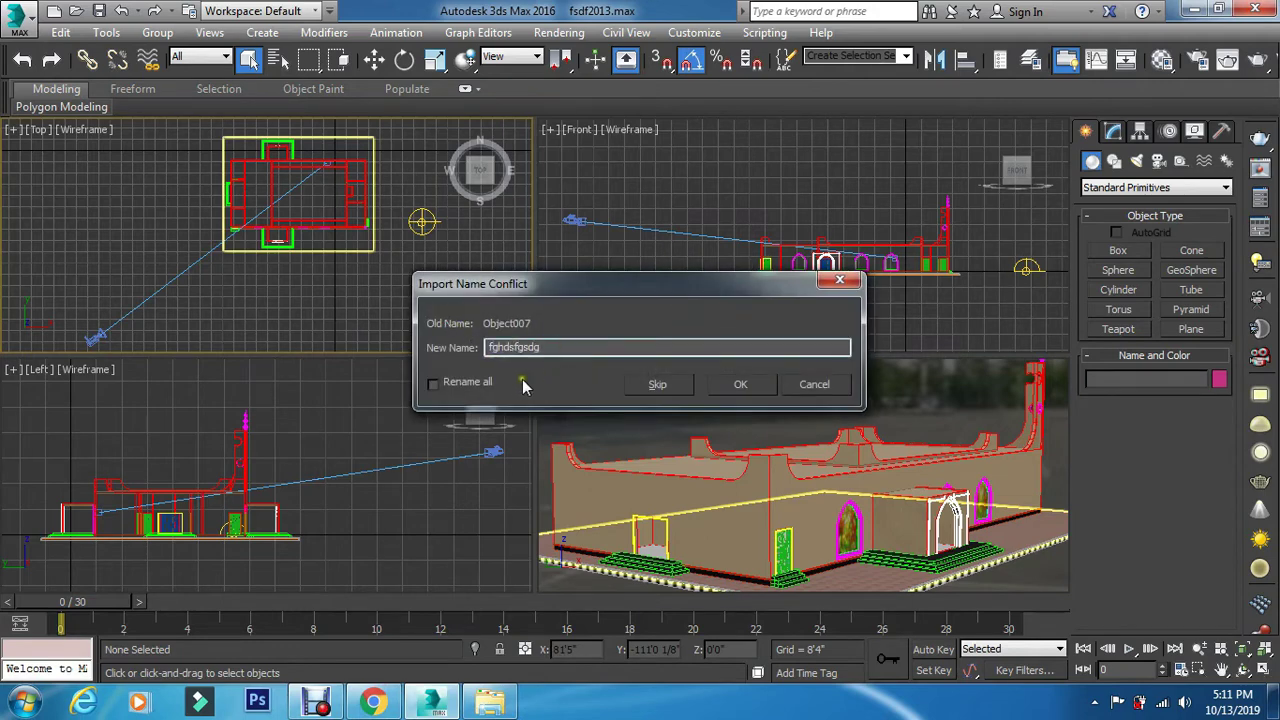
left_click(497, 383)
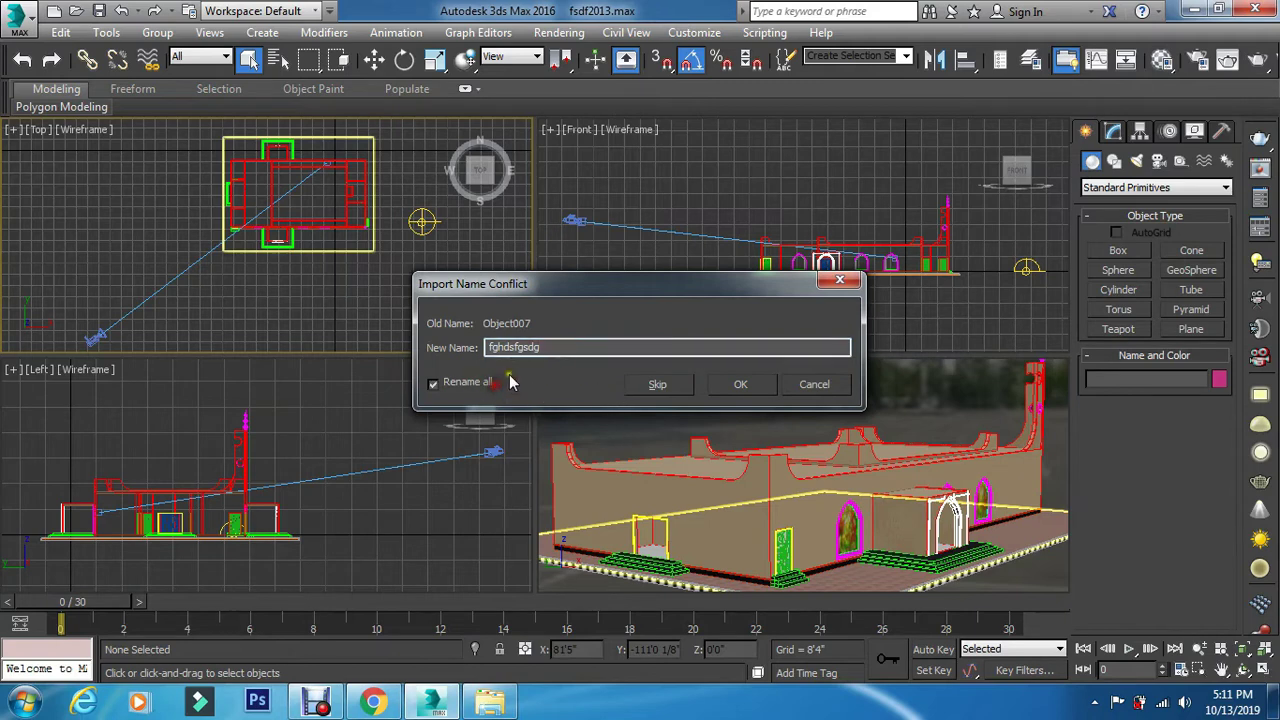
left_click(742, 385)
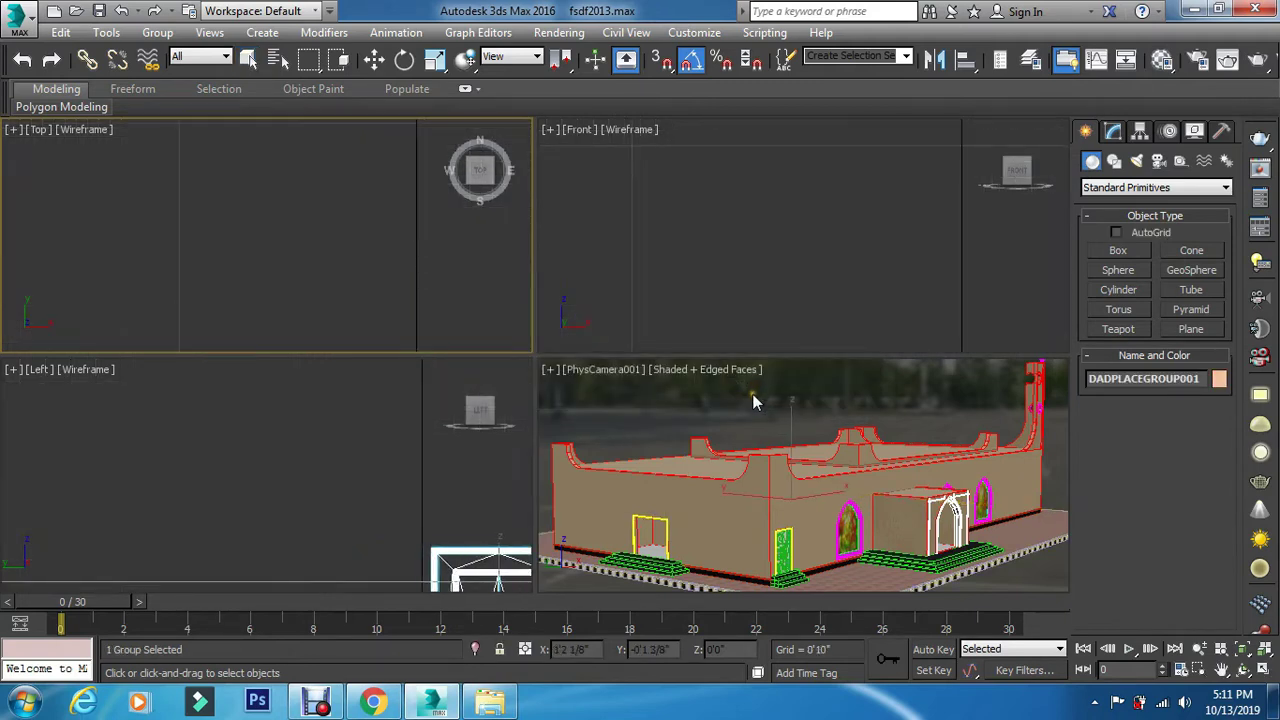
Move the imported door about 103 feet in the negative X direction and slightly in negative Y, beside the building's west wall.
left_click(472, 300)
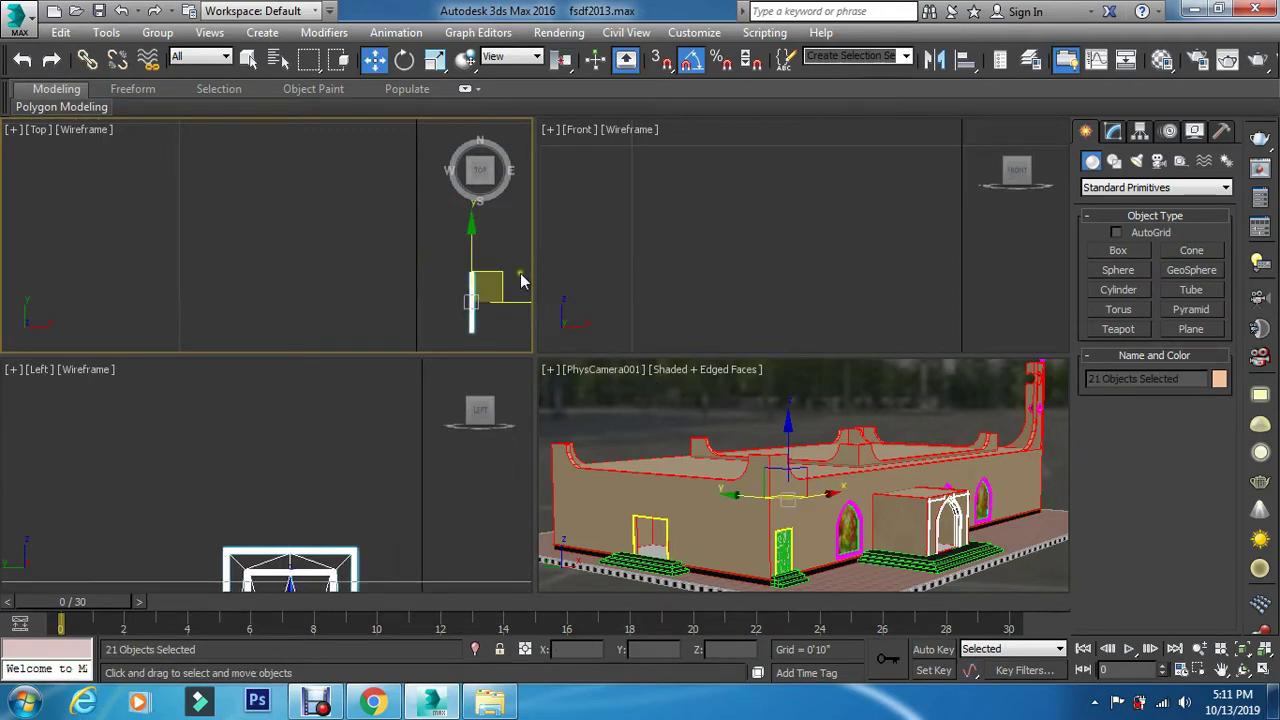
middle_click_drag(421, 289, 430, 289)
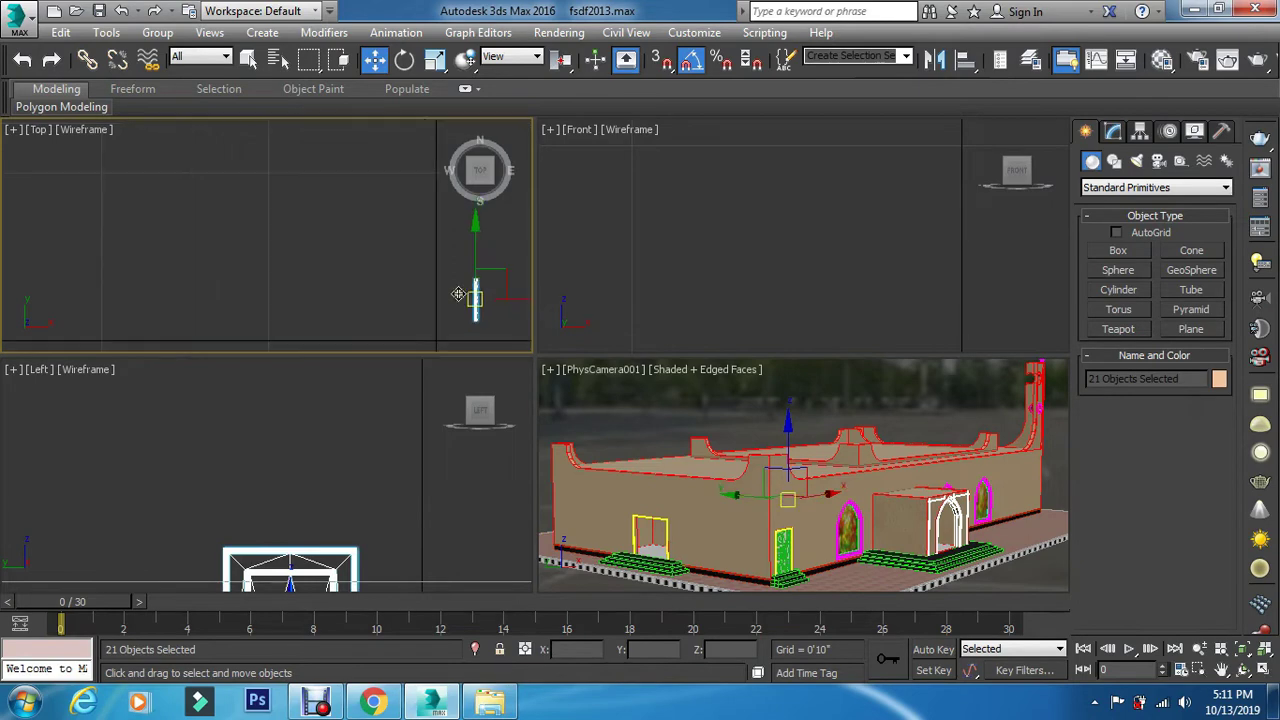
scroll(437, 299, "up", 6)
scroll(437, 299, "down", 8)
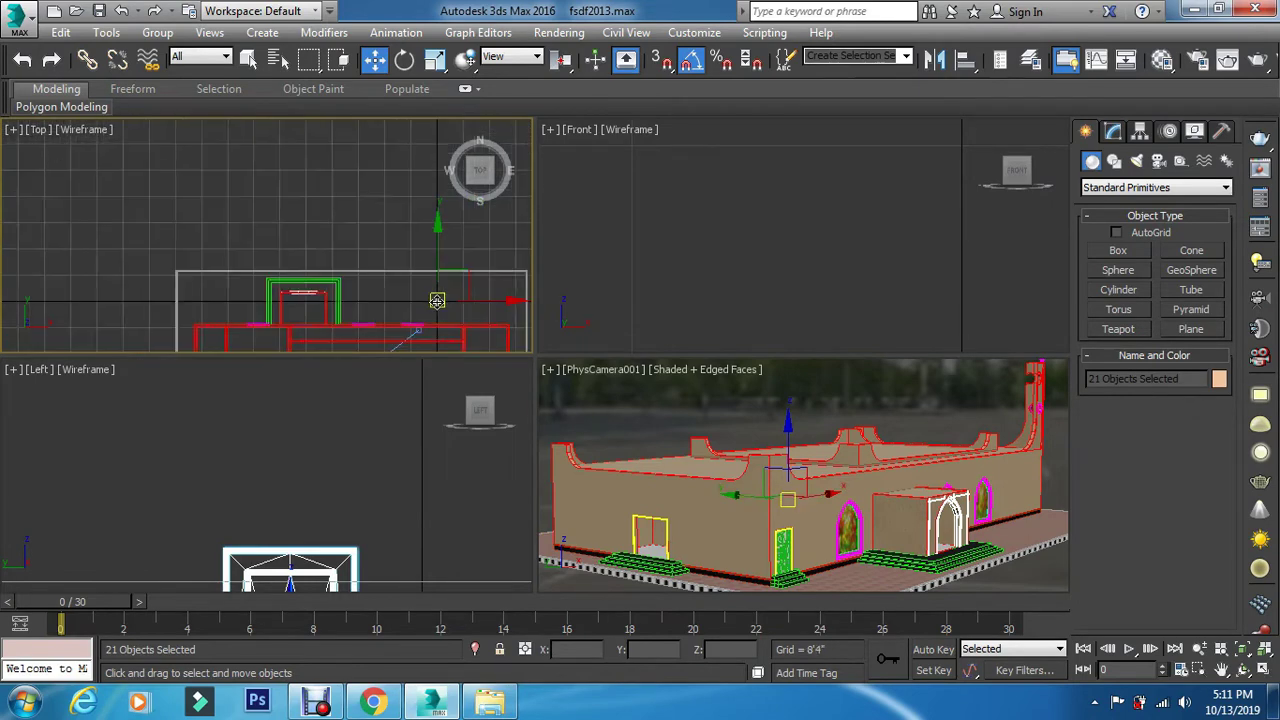
left_click(505, 297)
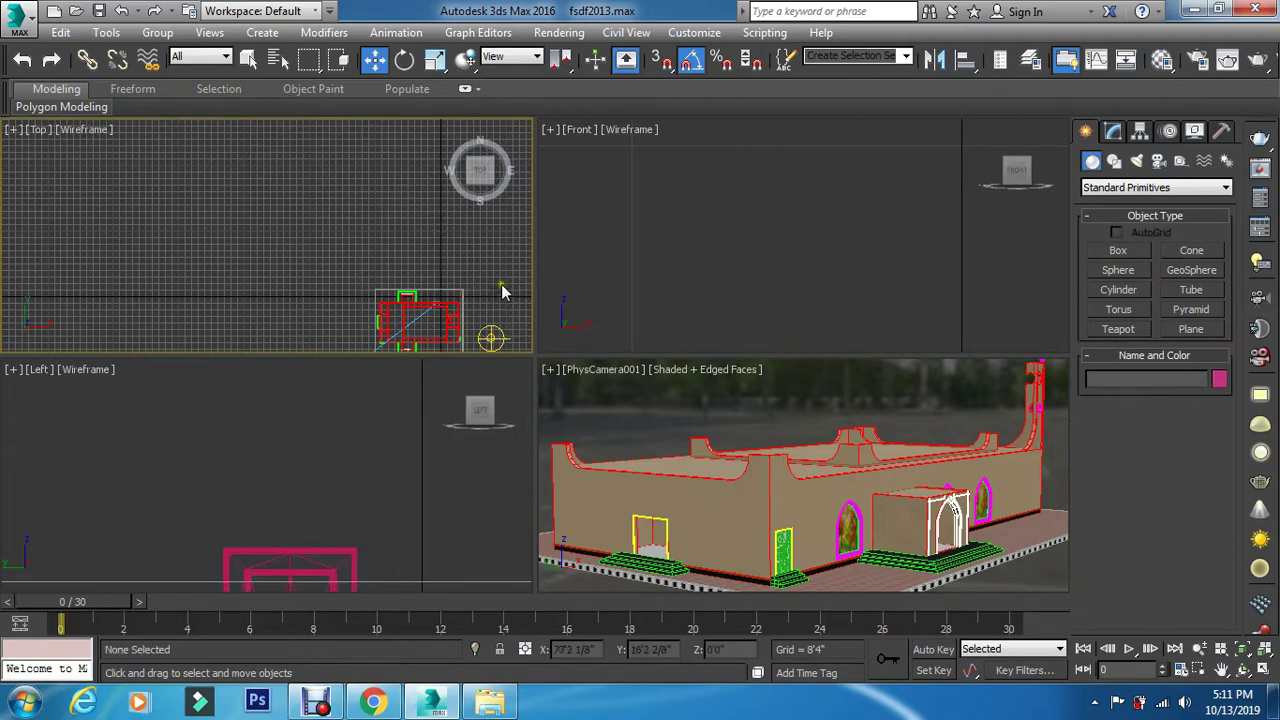
key("ctrl+z")
left_click_drag(489, 296, 416, 303)
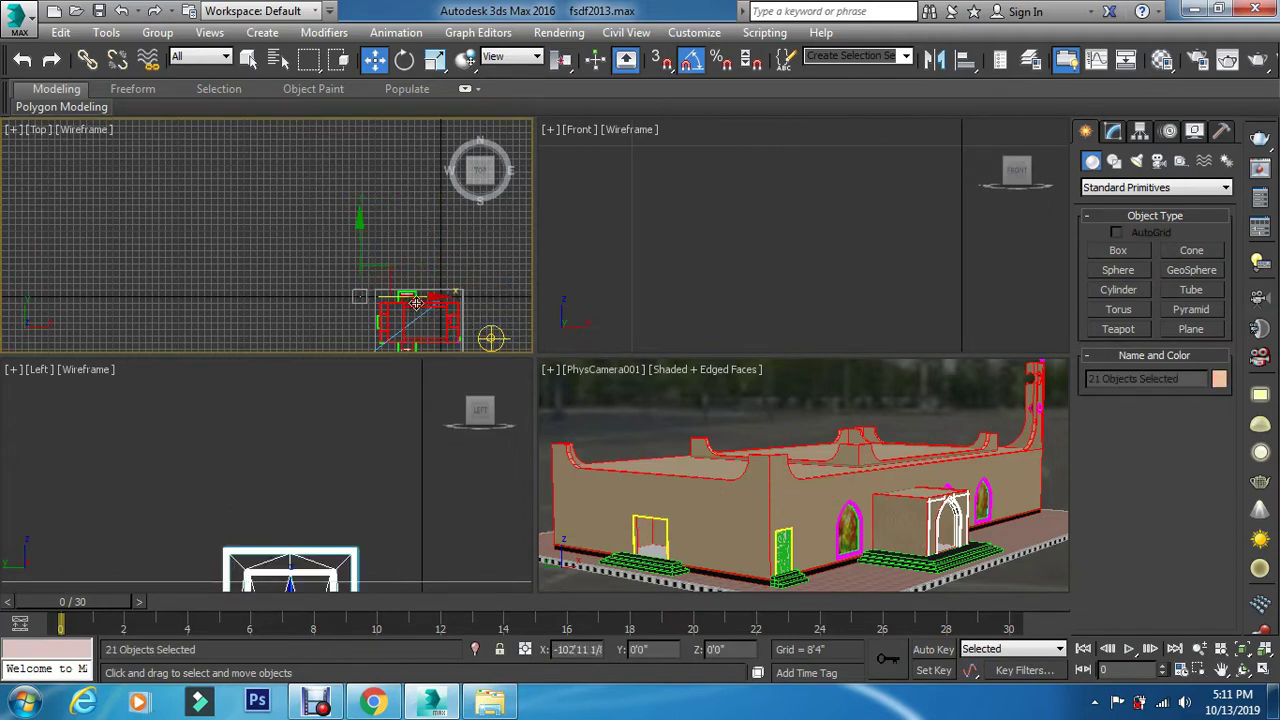
mouse_move(363, 241)
left_mouse_down()
mouse_move(369, 282)
mouse_move(372, 262)
left_mouse_up()
Reselect the imported door objects and scale them up uniformly by about 317%.
left_click(621, 247)
left_click(621, 252)
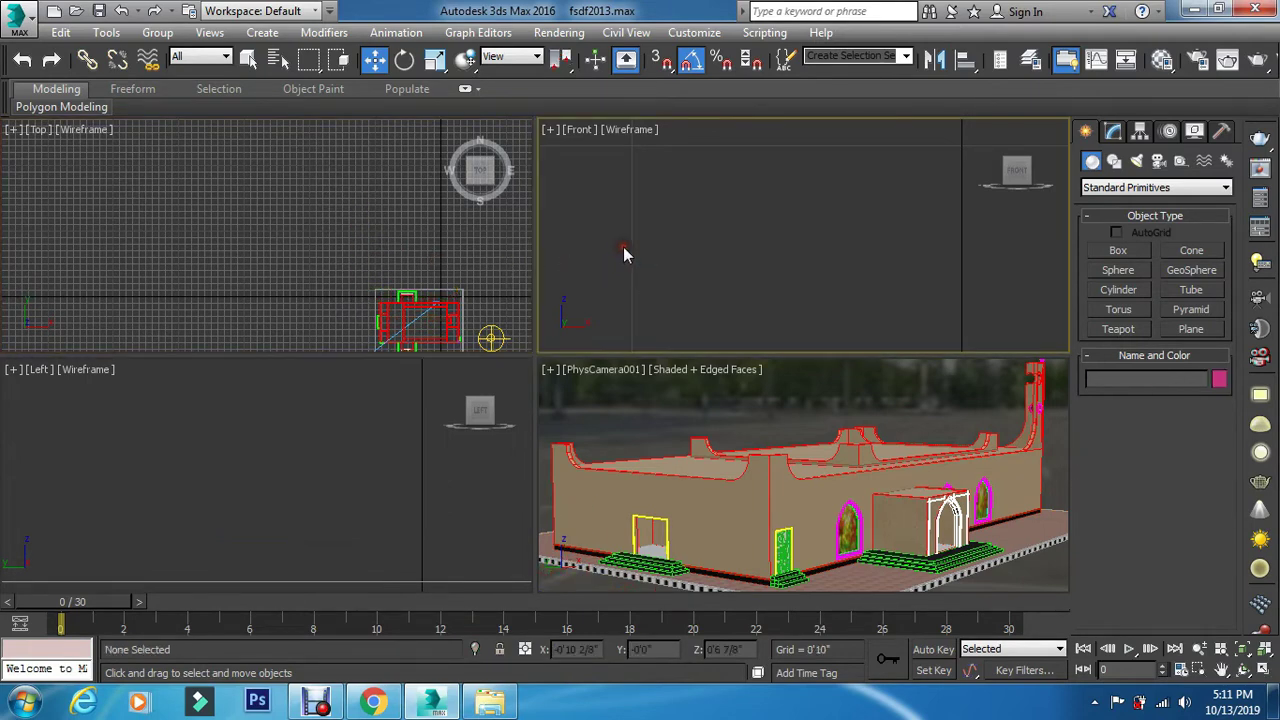
key("z")
middle_click(337, 239)
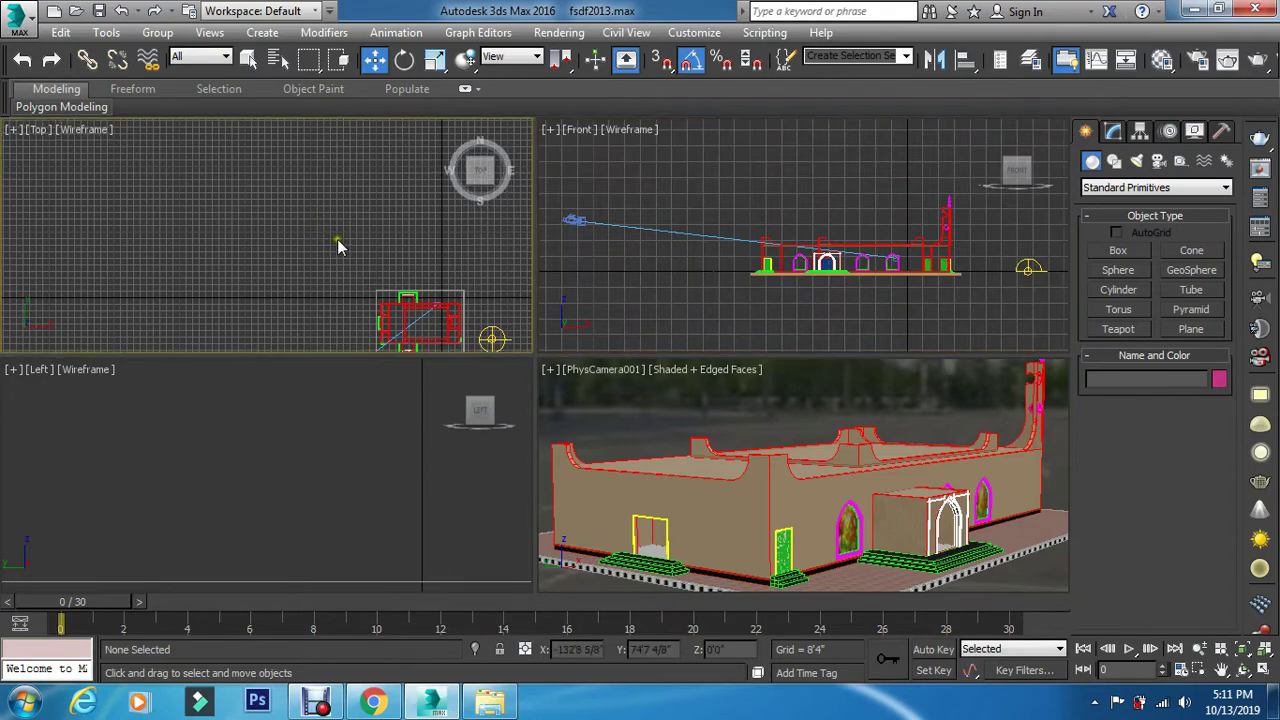
key("ctrl+a")
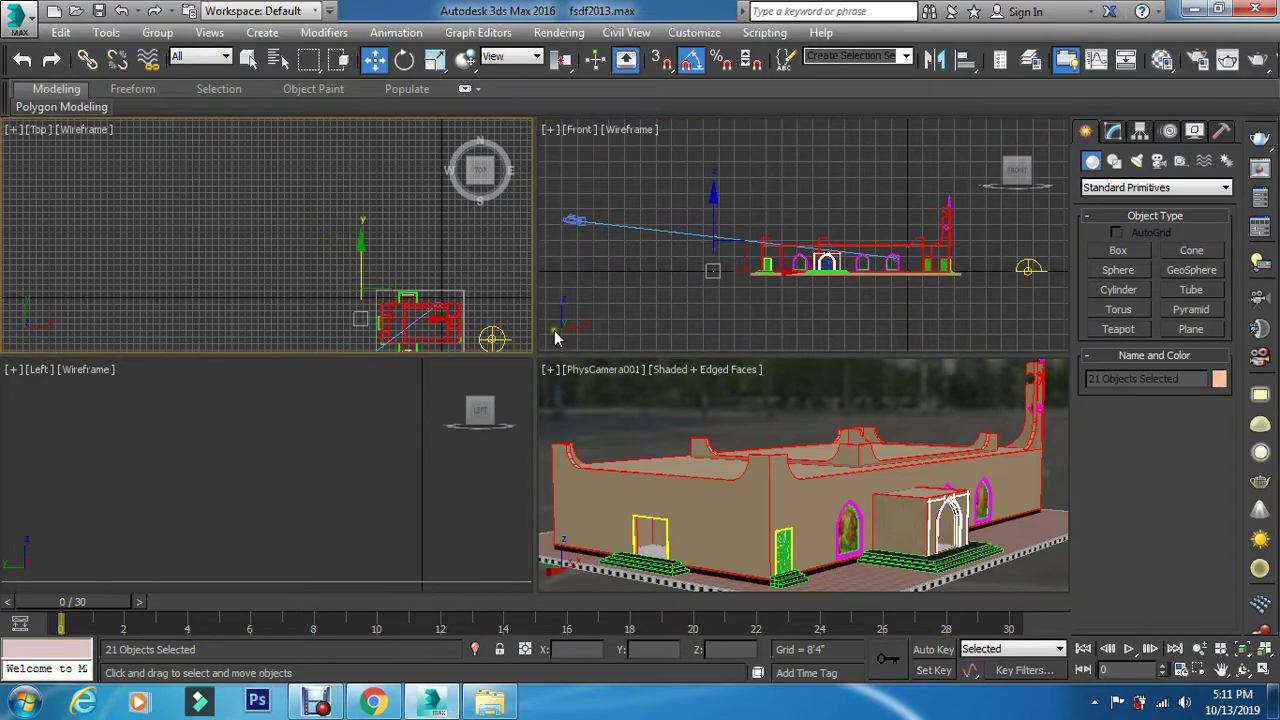
scroll(650, 279, "up", 8)
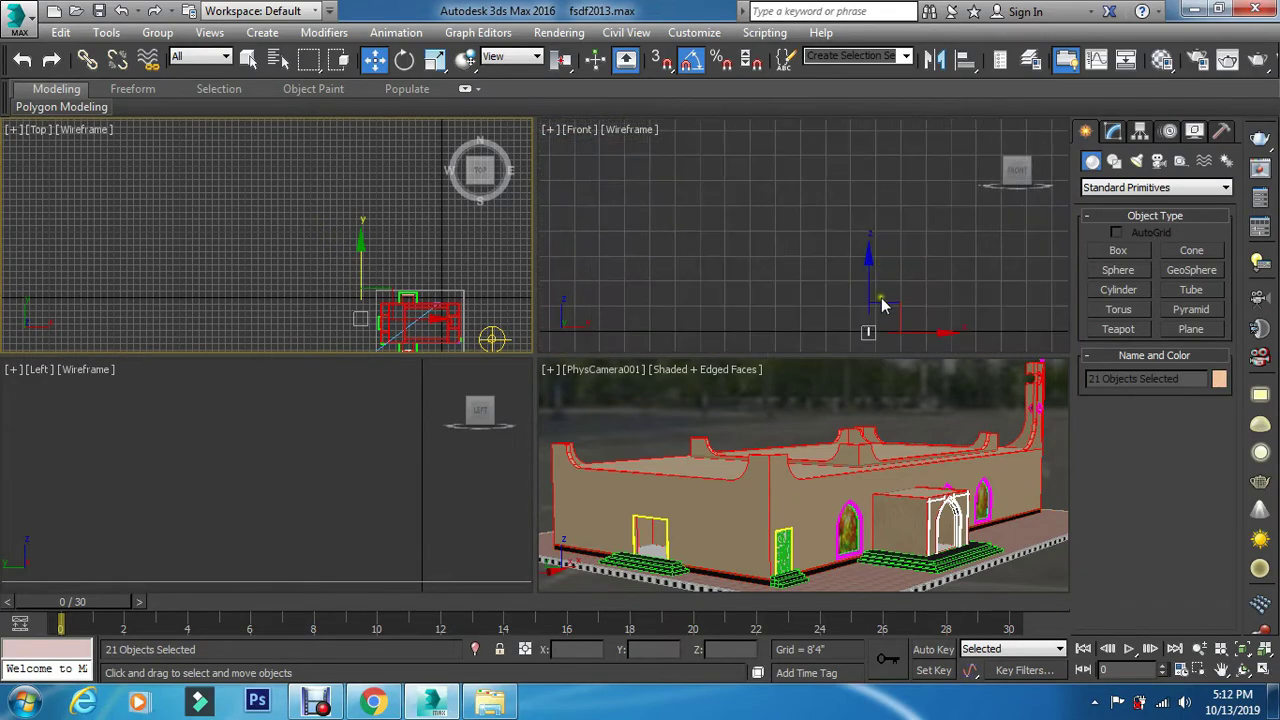
scroll(881, 310, "up", 3)
scroll(867, 291, "down", 3)
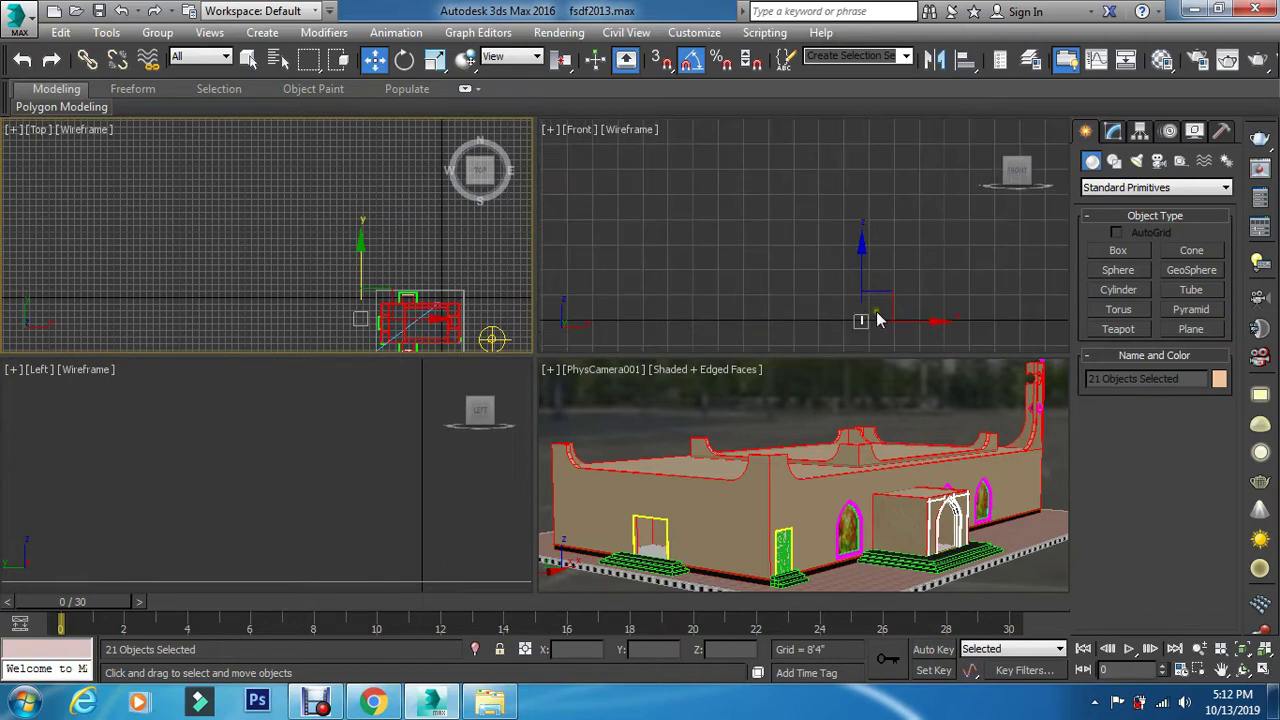
key("r")
left_click_drag(879, 307, 890, 231)
left_click_drag(893, 277, 918, 109)
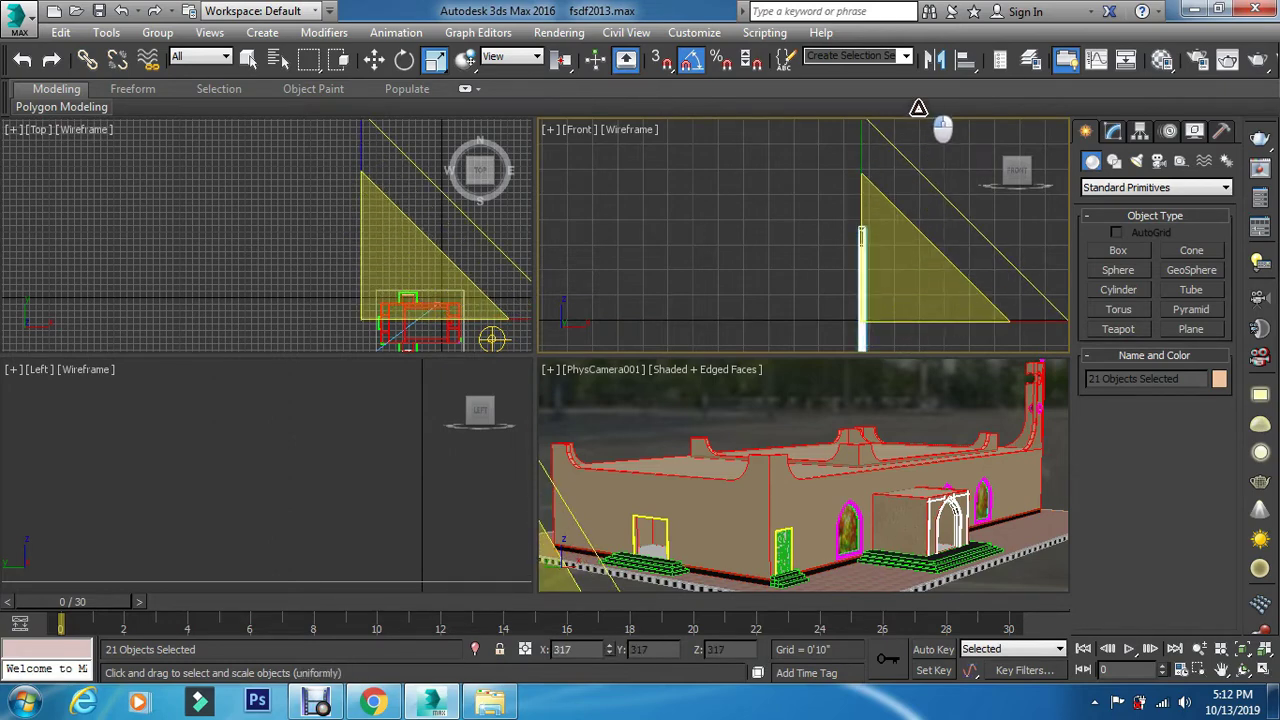
Move the door along X in the Front view into the building's west wall at the entrance steps.
scroll(896, 272, "down", 8)
scroll(896, 272, "down", 4)
scroll(936, 265, "up", 6)
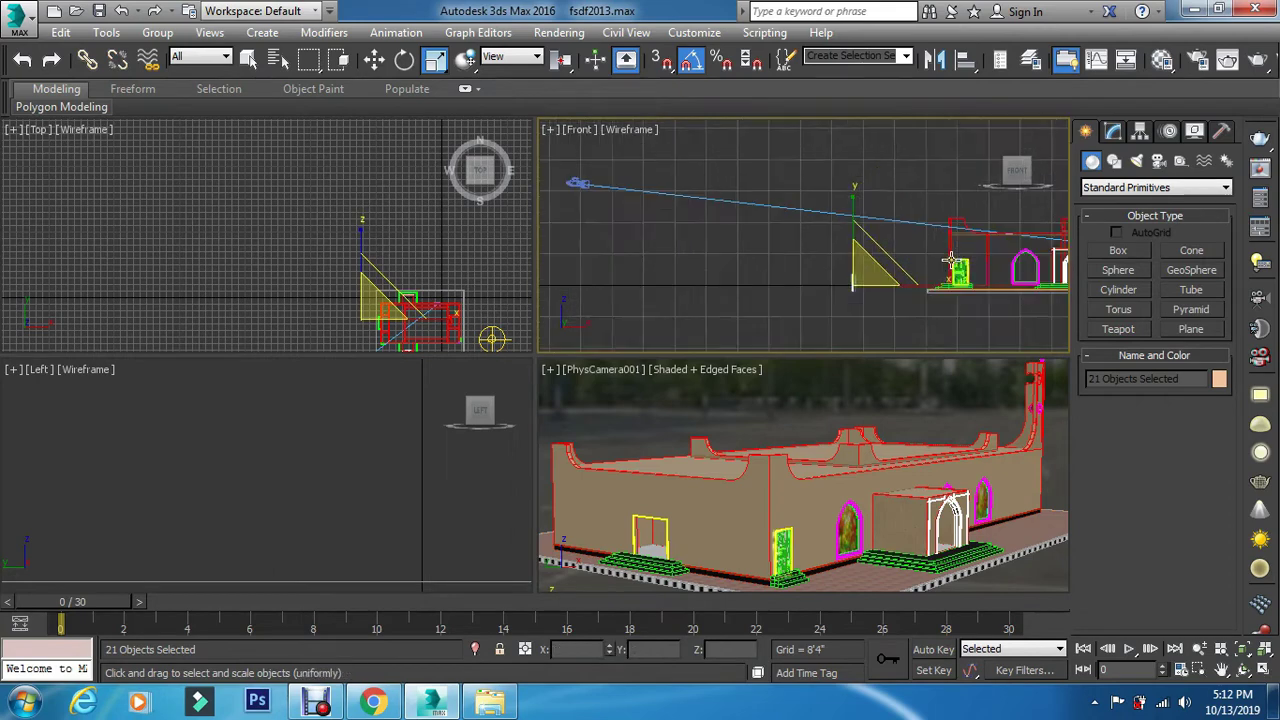
key("w")
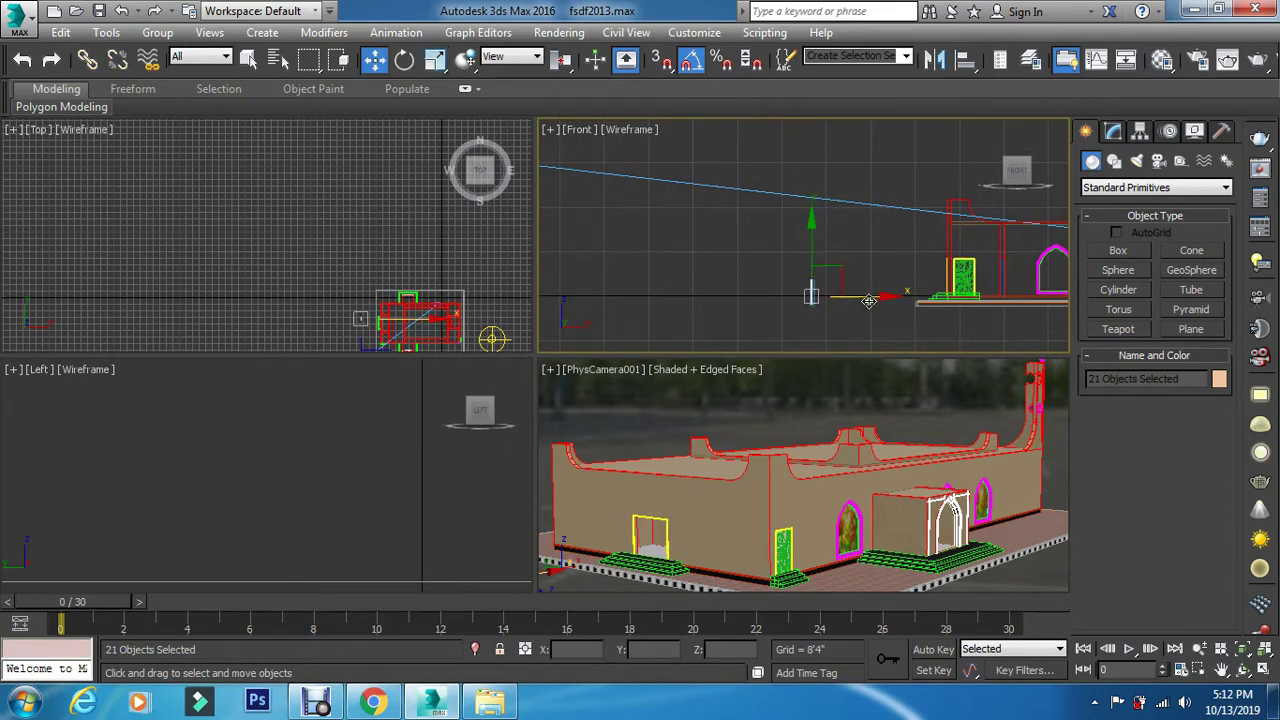
left_click_drag(878, 297, 1013, 303)
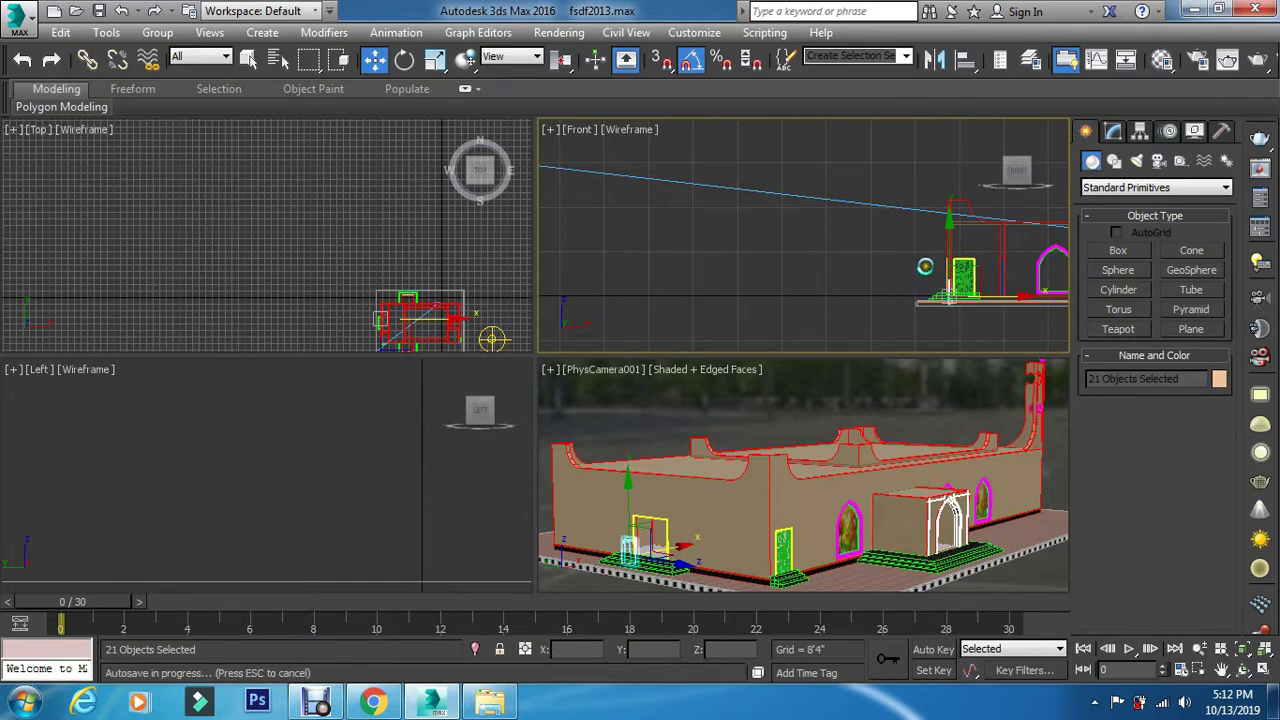
Raise the door onto the entrance steps and scale it uniformly by about 146% to fit the doorway height.
scroll(948, 296, "up", 6)
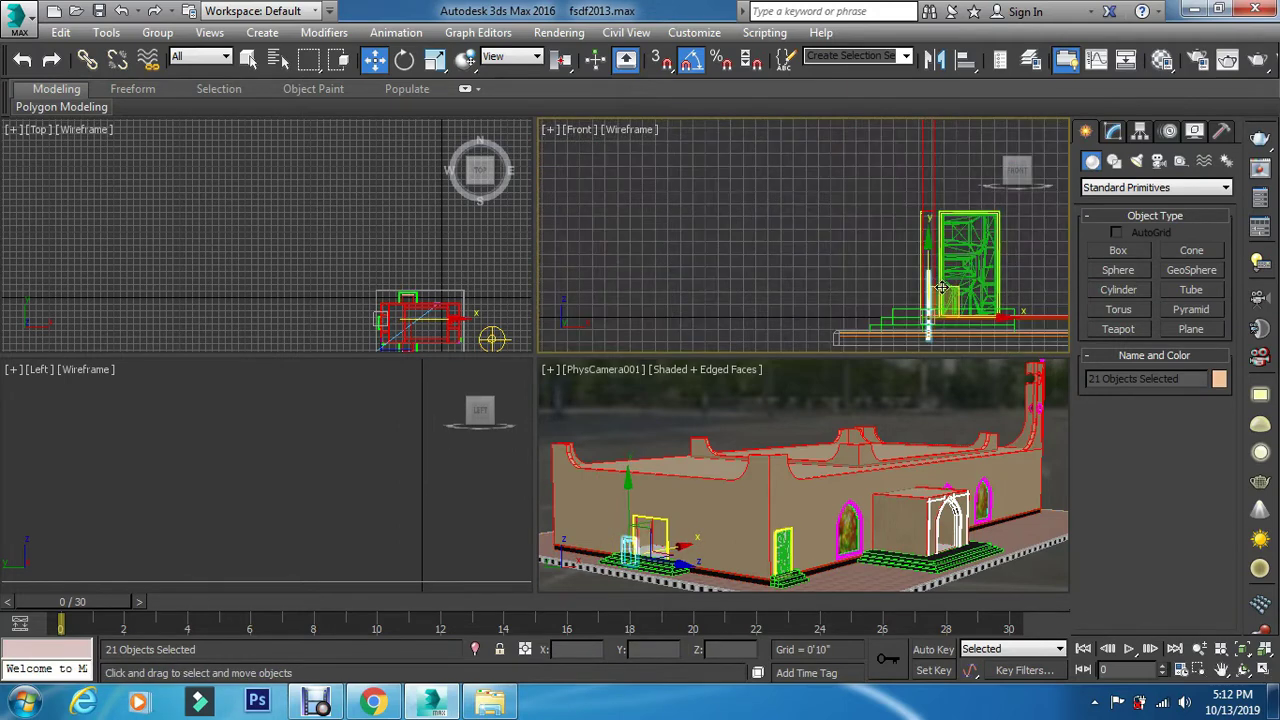
left_click_drag(930, 262, 948, 213)
key("r")
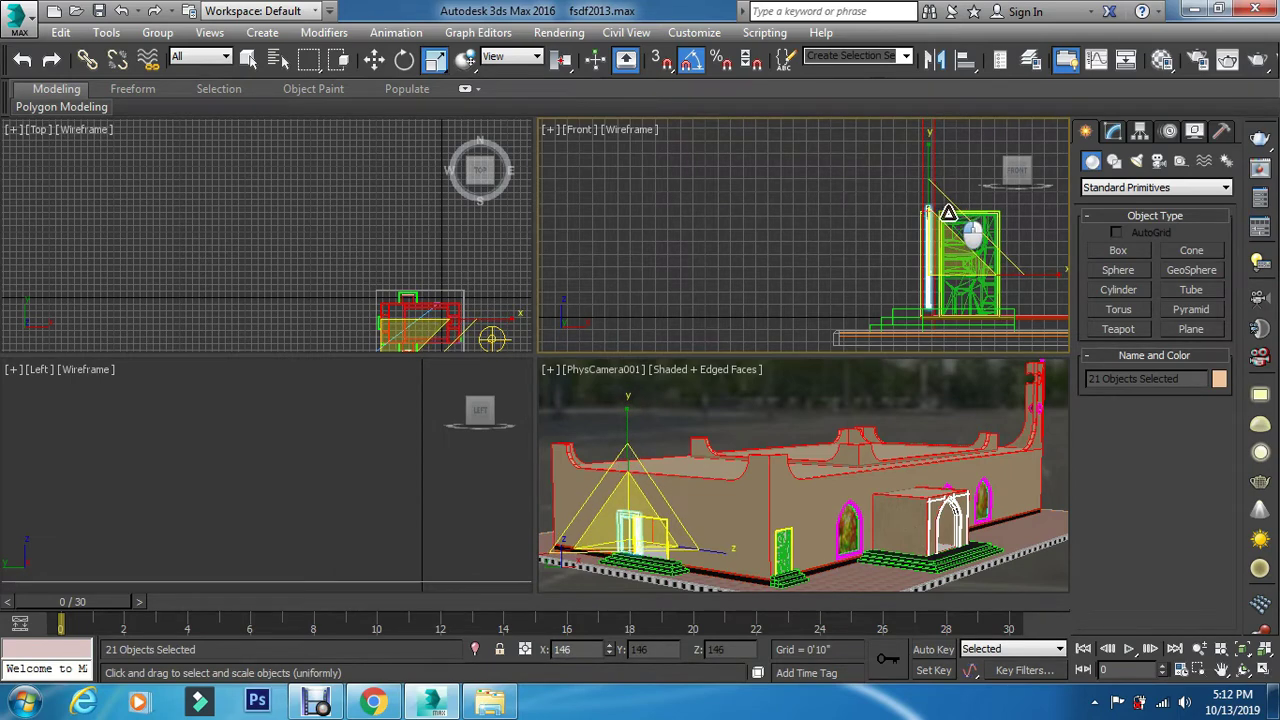
key("w")
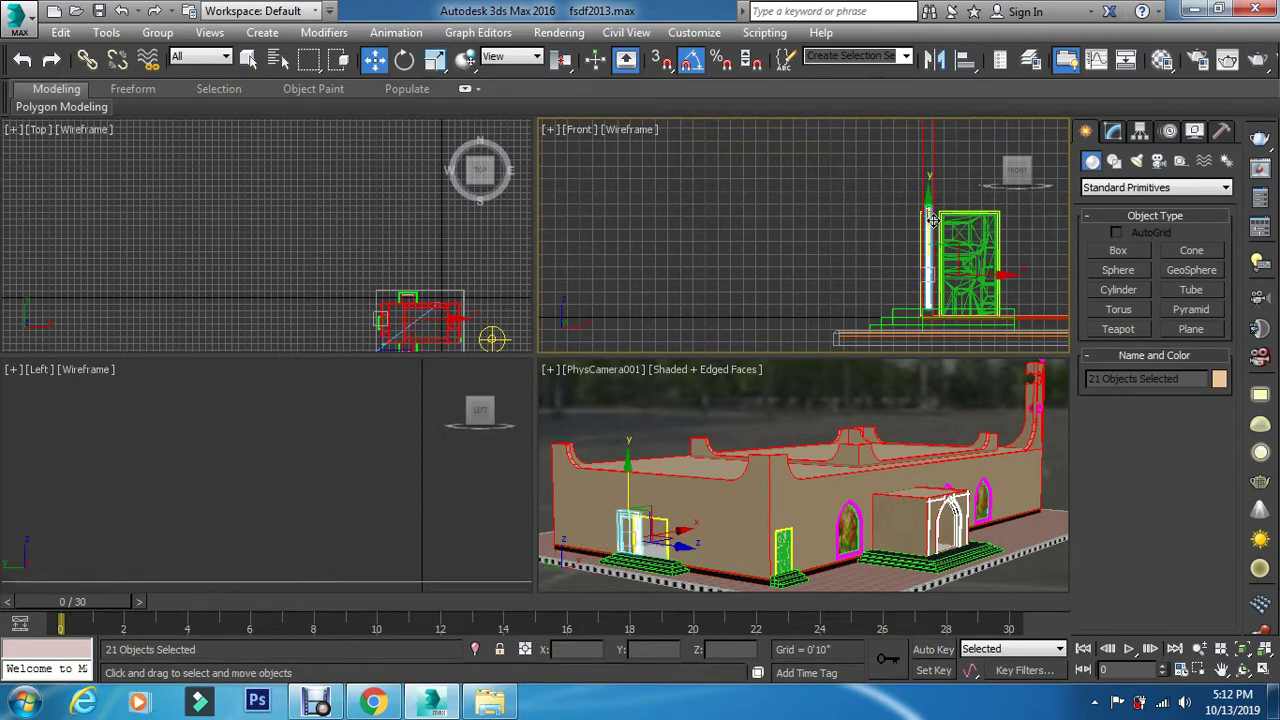
left_click_drag(928, 216, 930, 219)
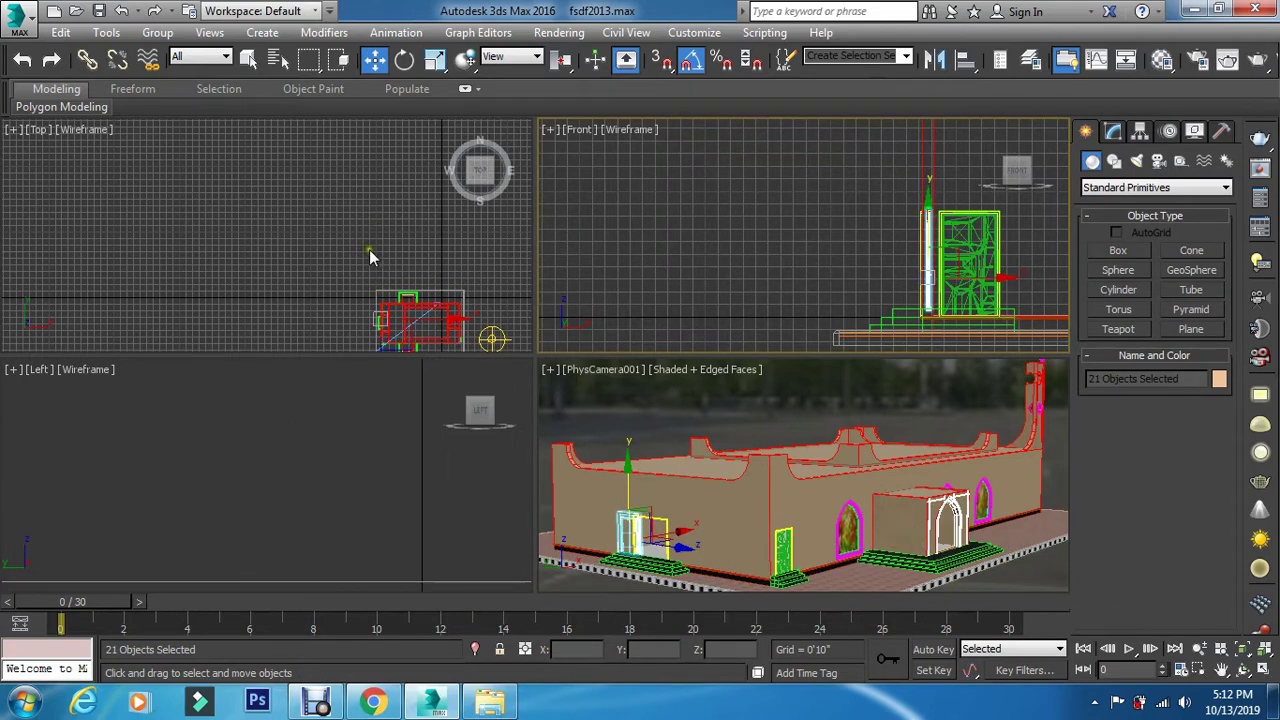
Move the door along Y in the enlarged Top view to centre it within the west entrance opening.
middle_click_drag(372, 251, 376, 253)
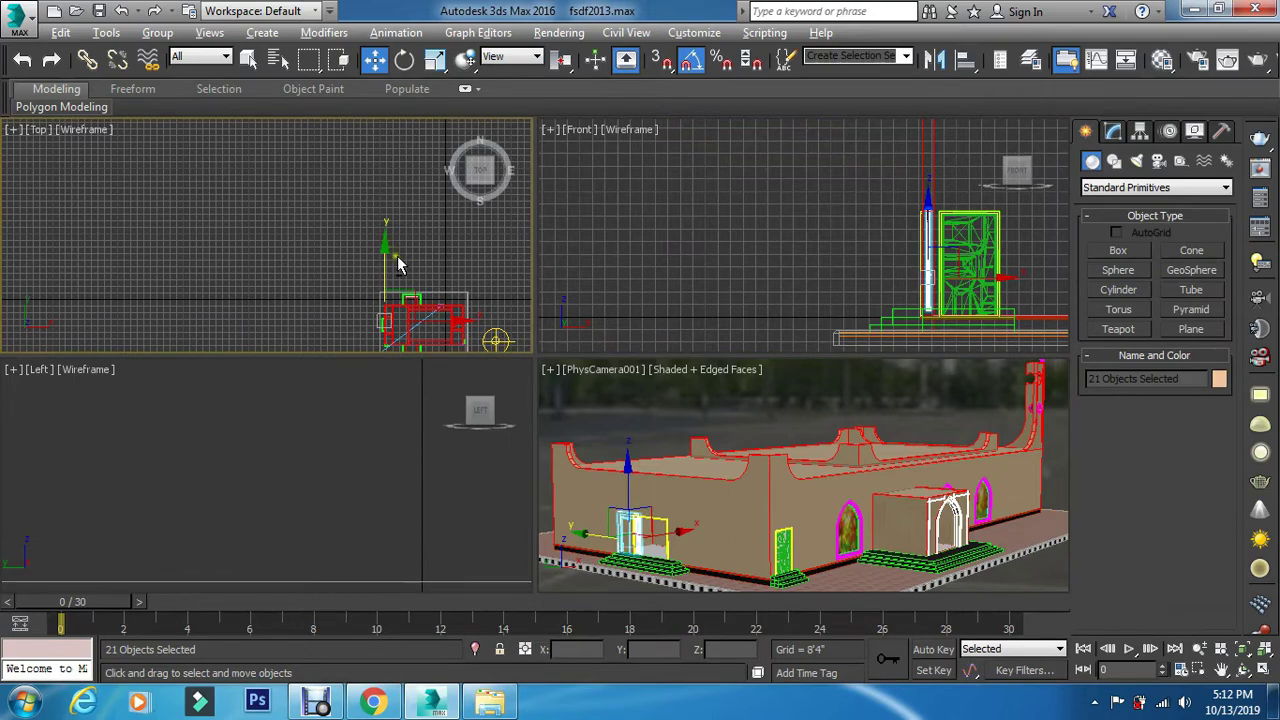
key("alt+w")
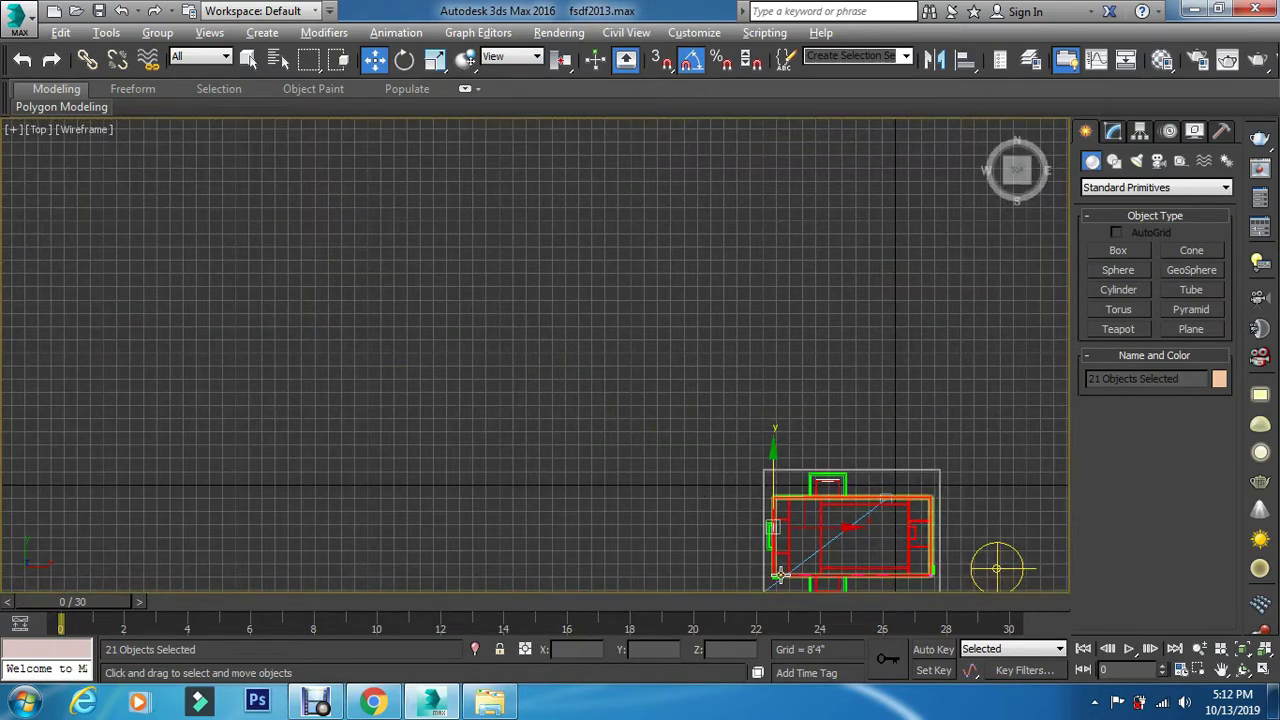
scroll(785, 570, "up", 8)
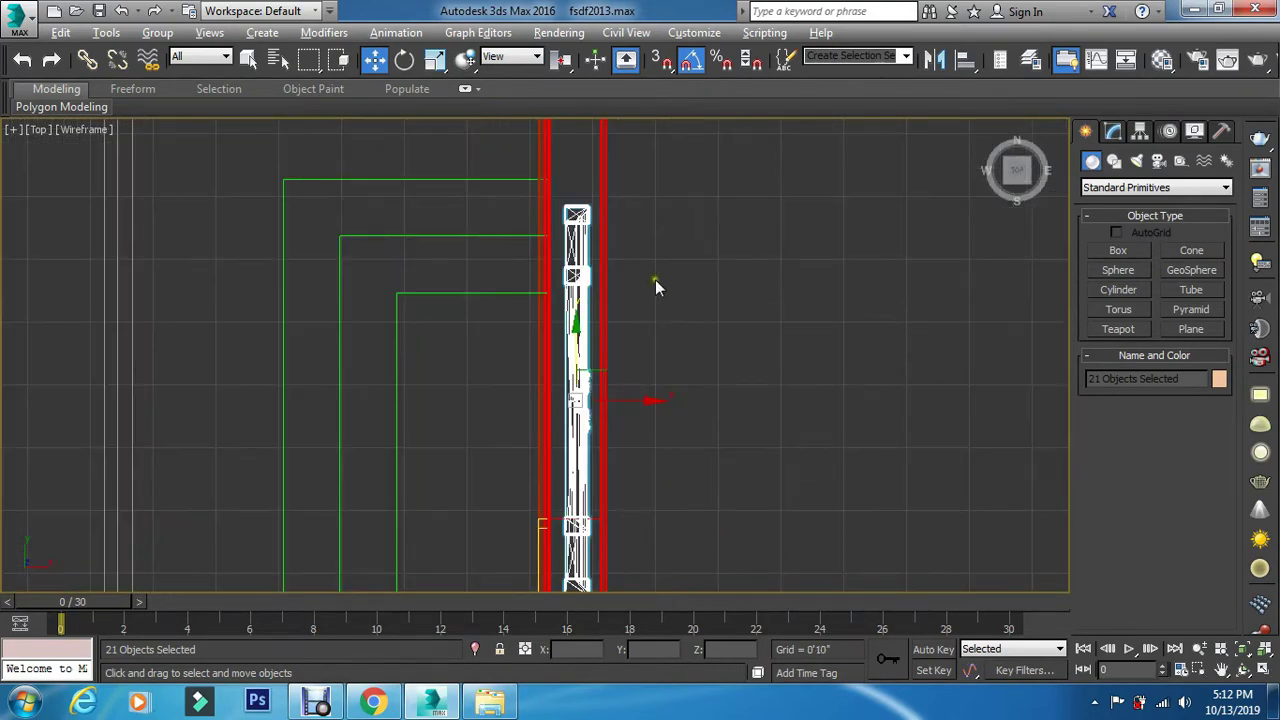
middle_click_drag(740, 363, 722, 400)
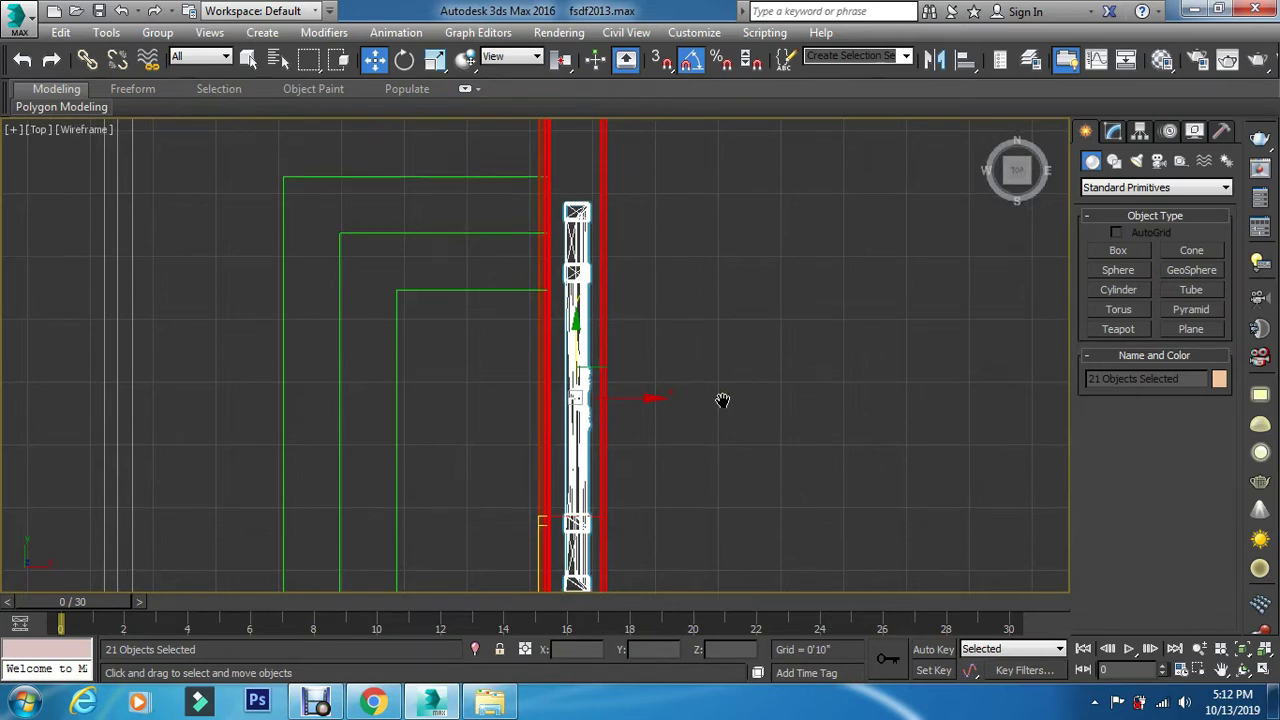
scroll(722, 400, "down", 5)
middle_click_drag(723, 478, 726, 429)
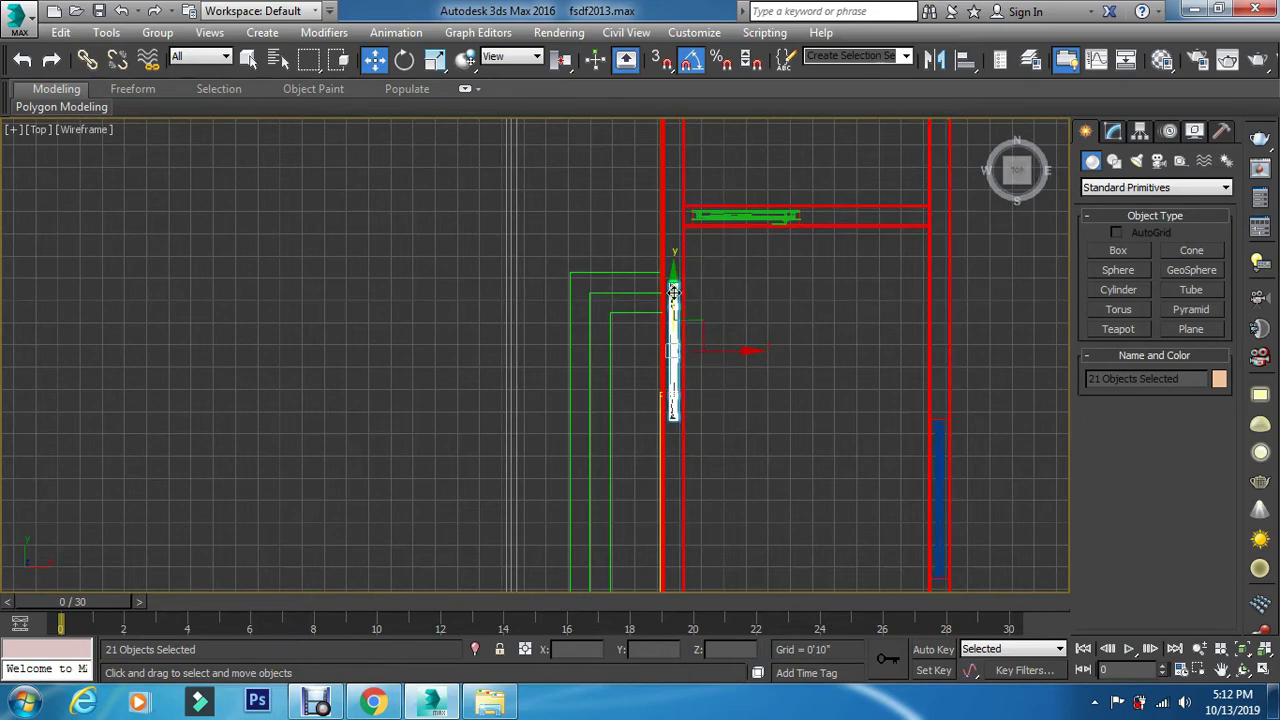
left_click_drag(673, 290, 633, 446)
scroll(651, 391, "down", 3)
scroll(617, 517, "up", 3)
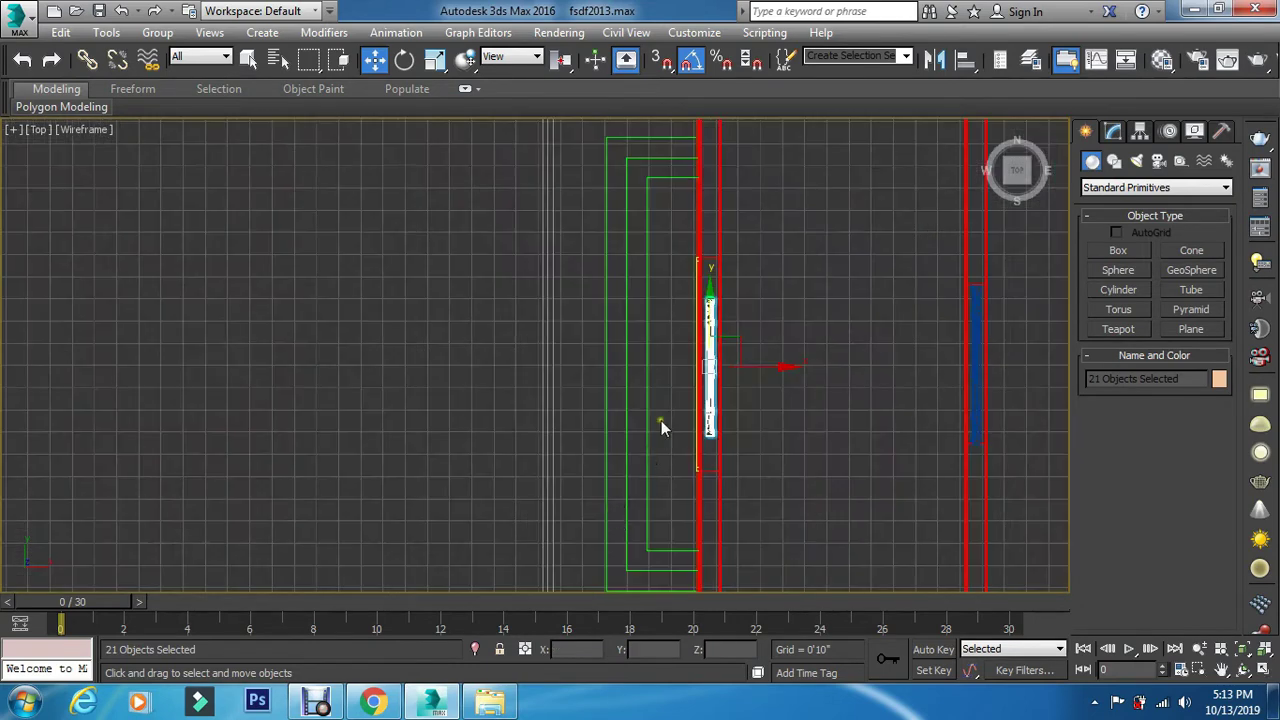
scroll(694, 323, "up", 3)
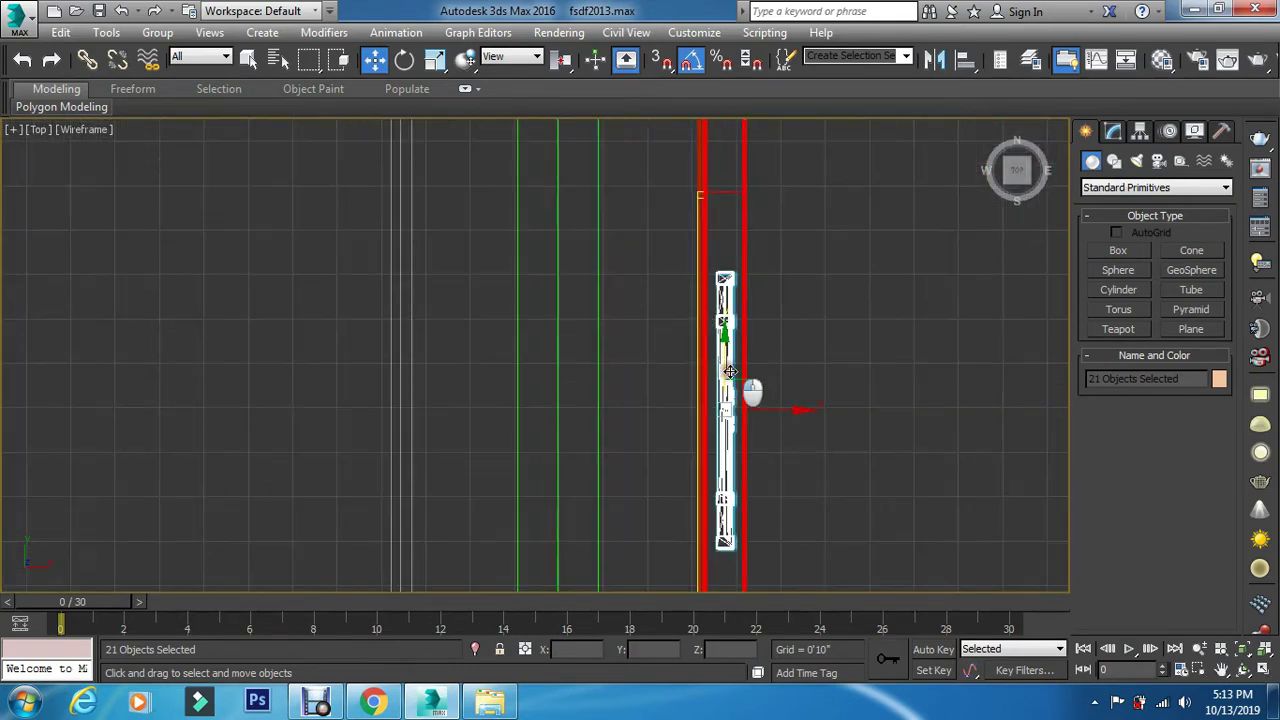
left_click_drag(731, 371, 731, 366)
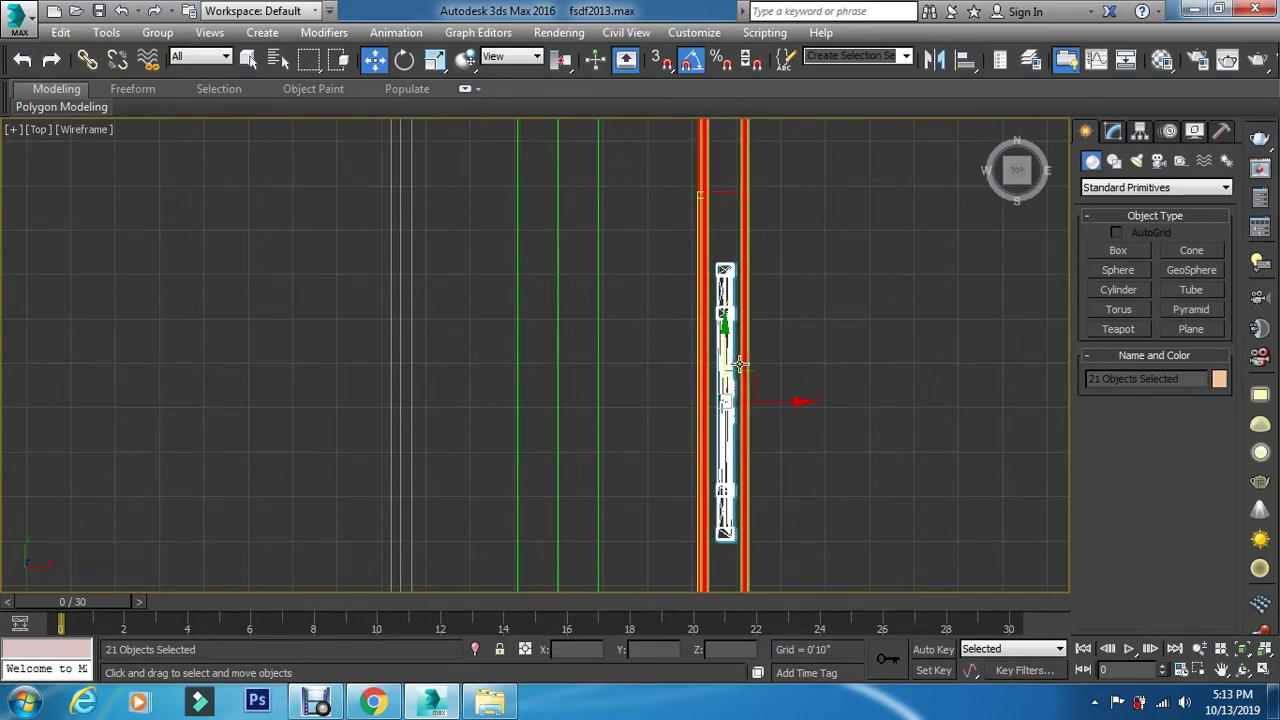
Stretch the door along Y only so its width fills the west entrance opening.
key("r")
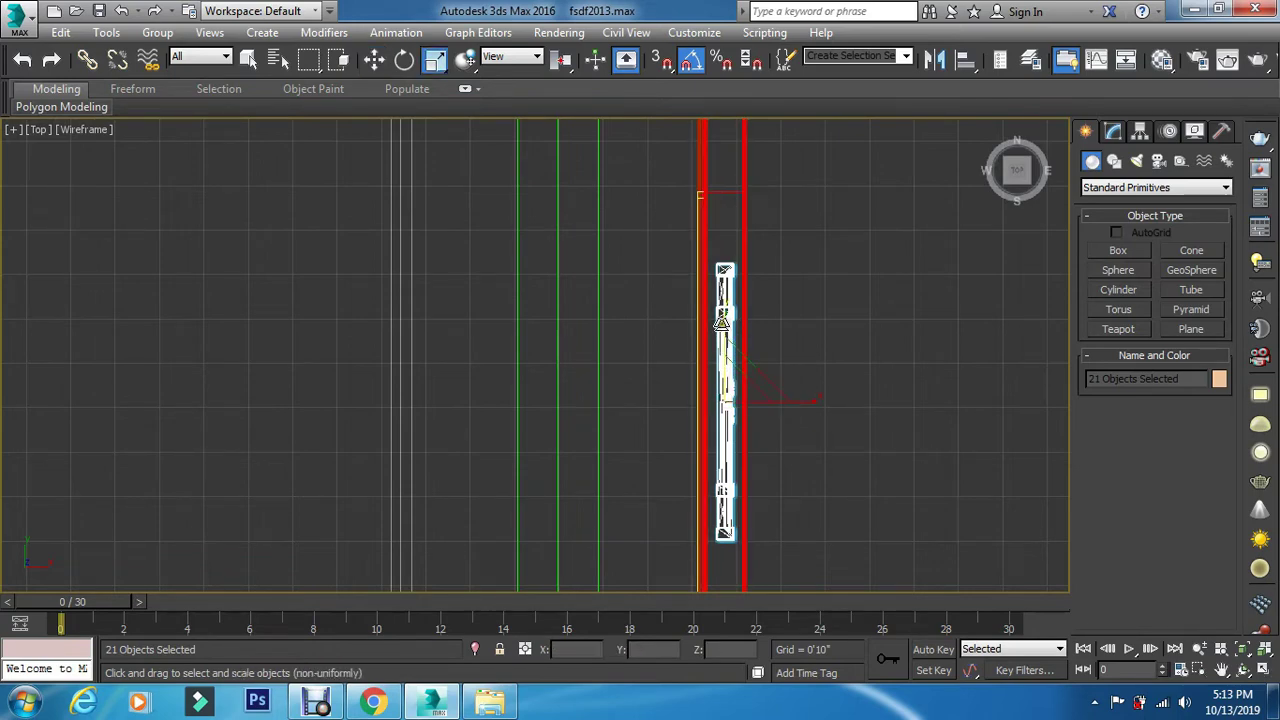
left_click_drag(725, 326, 734, 300)
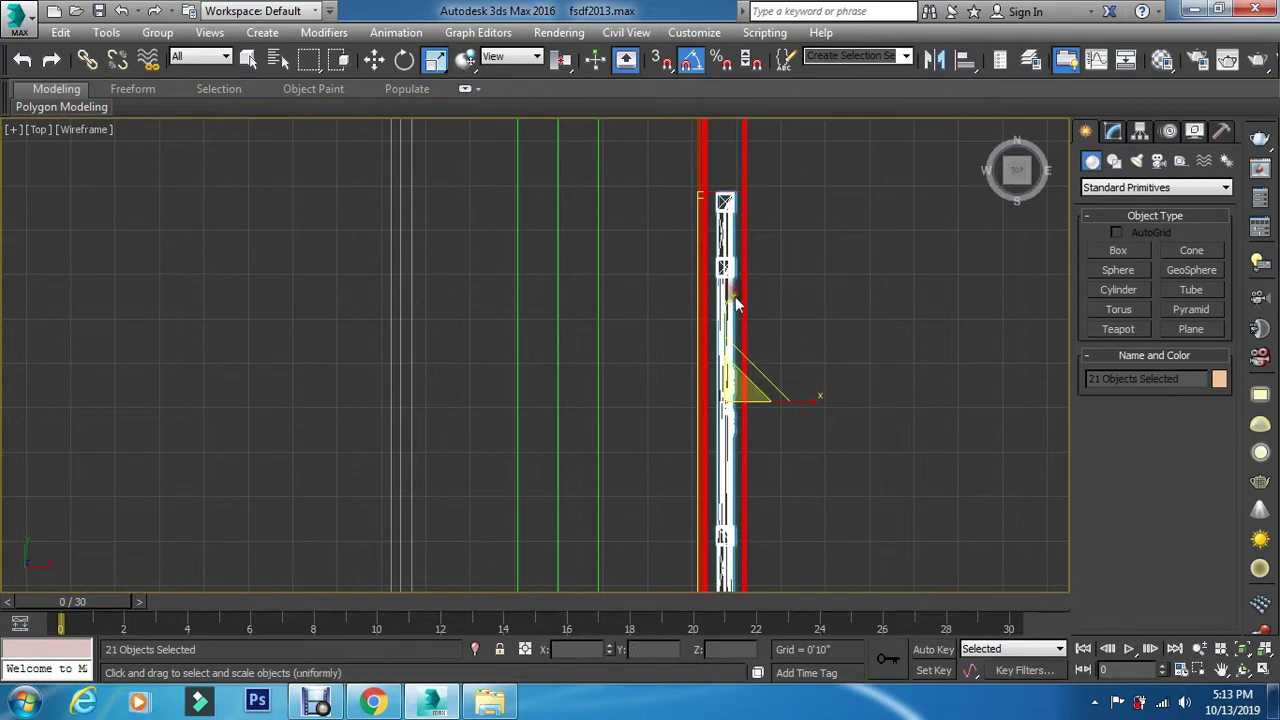
scroll(750, 340, "down", 2)
scroll(750, 340, "up", 3)
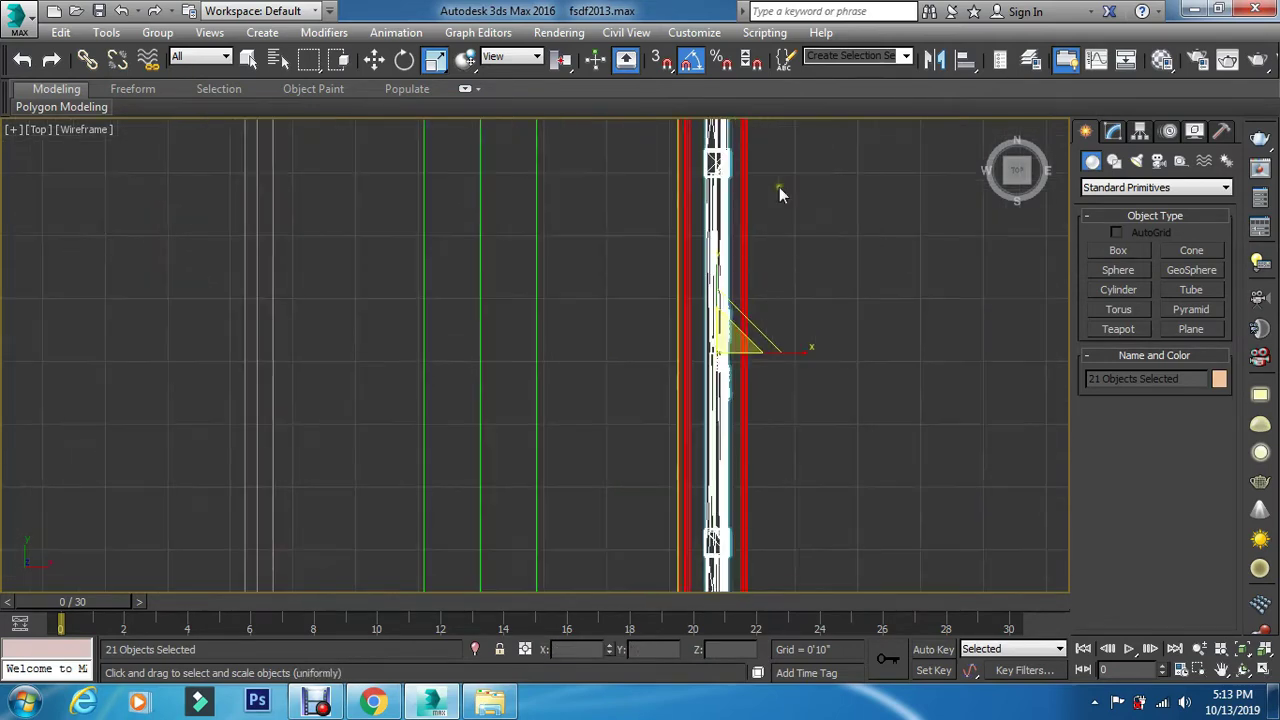
Scale the door slightly along Y in the Top view so both ends line up with the west entrance opening.
middle_click_drag(792, 197, 827, 342)
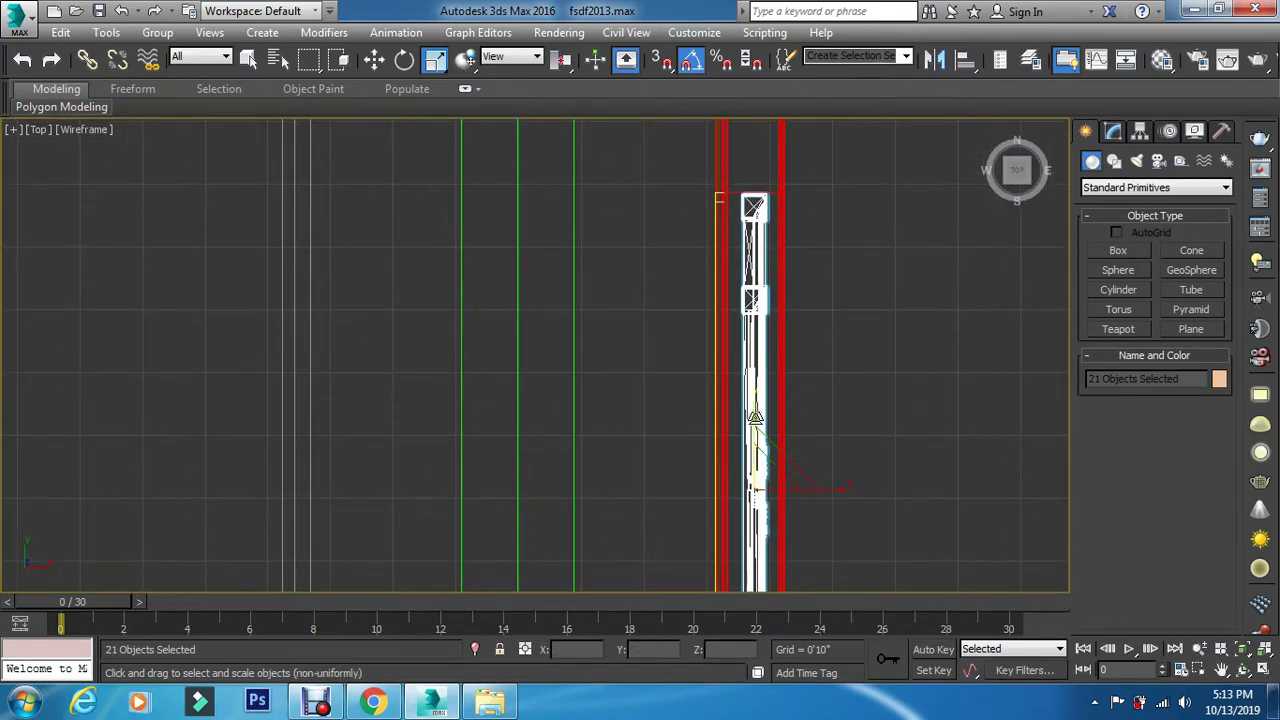
left_click_drag(755, 410, 754, 442)
key("w")
scroll(761, 397, "down", 4)
scroll(762, 495, "up", 4)
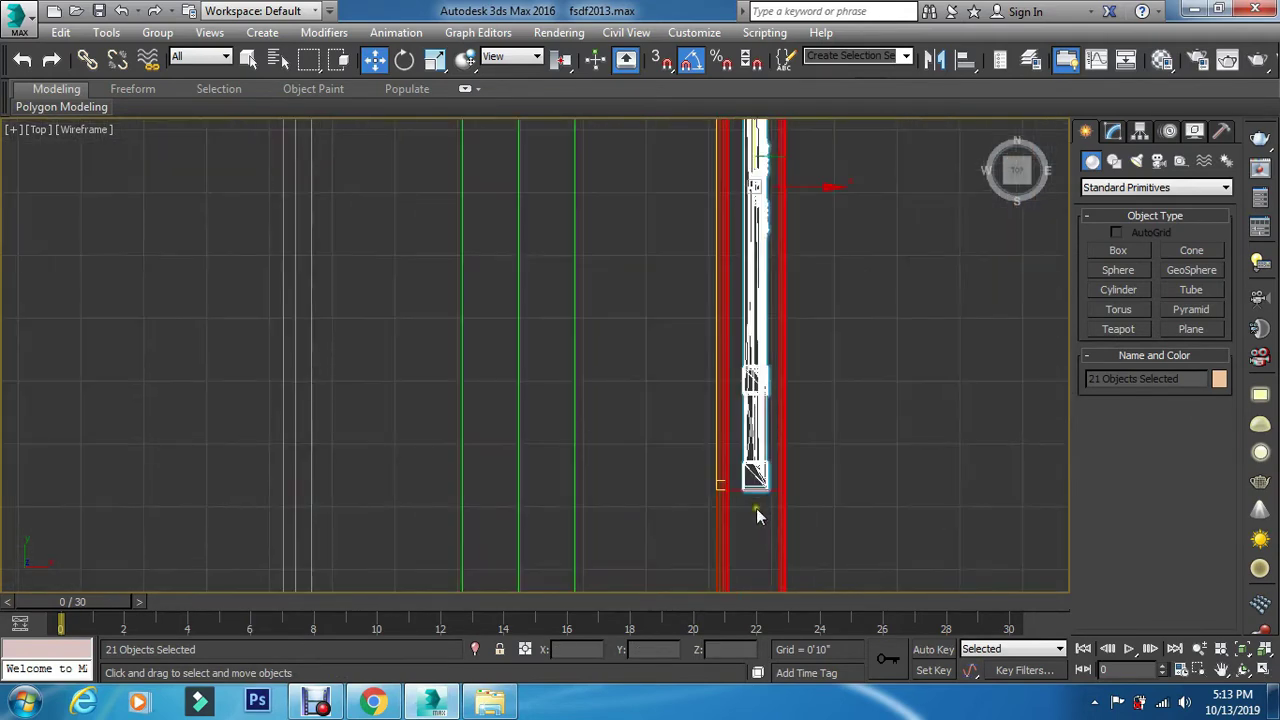
scroll(760, 447, "down", 3)
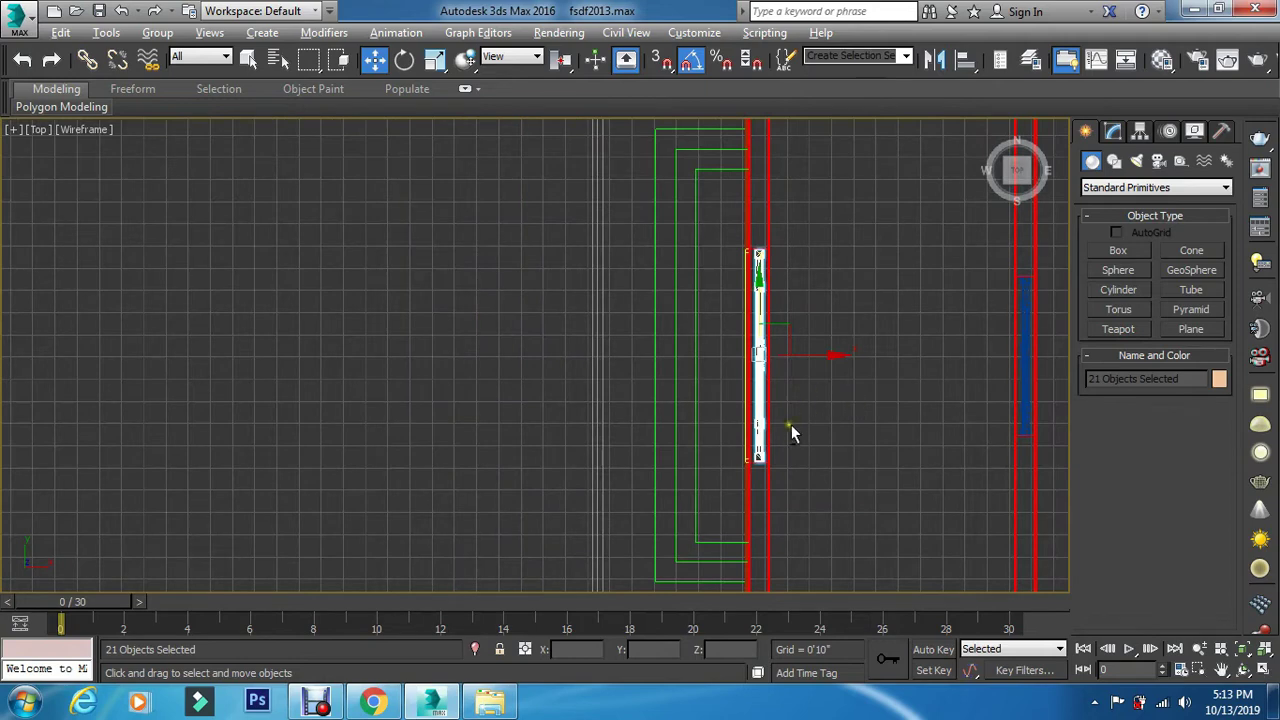
Examine how the door sits within the entrance opening and on the top step in the Left view.
key("alt+w")
right_click(744, 299)
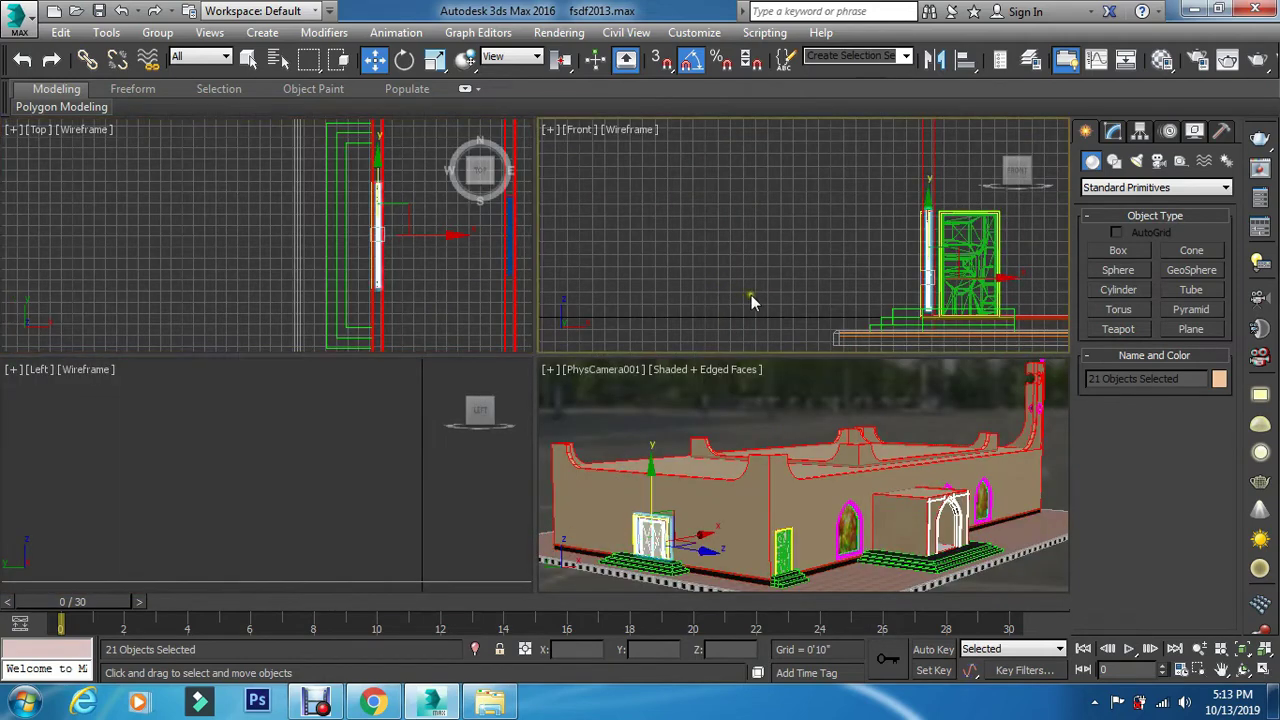
middle_click_drag(520, 490, 519, 497)
key("z")
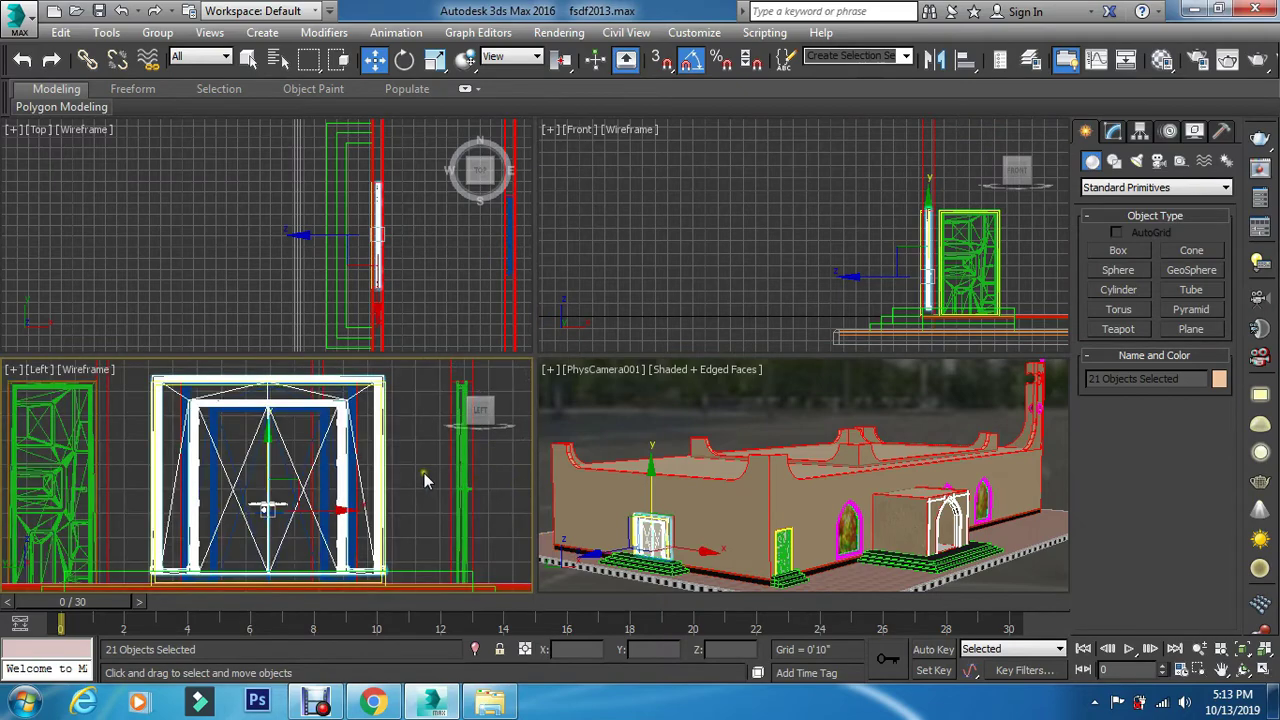
scroll(426, 479, "down", 3)
scroll(336, 508, "up", 3)
scroll(340, 508, "up", 2)
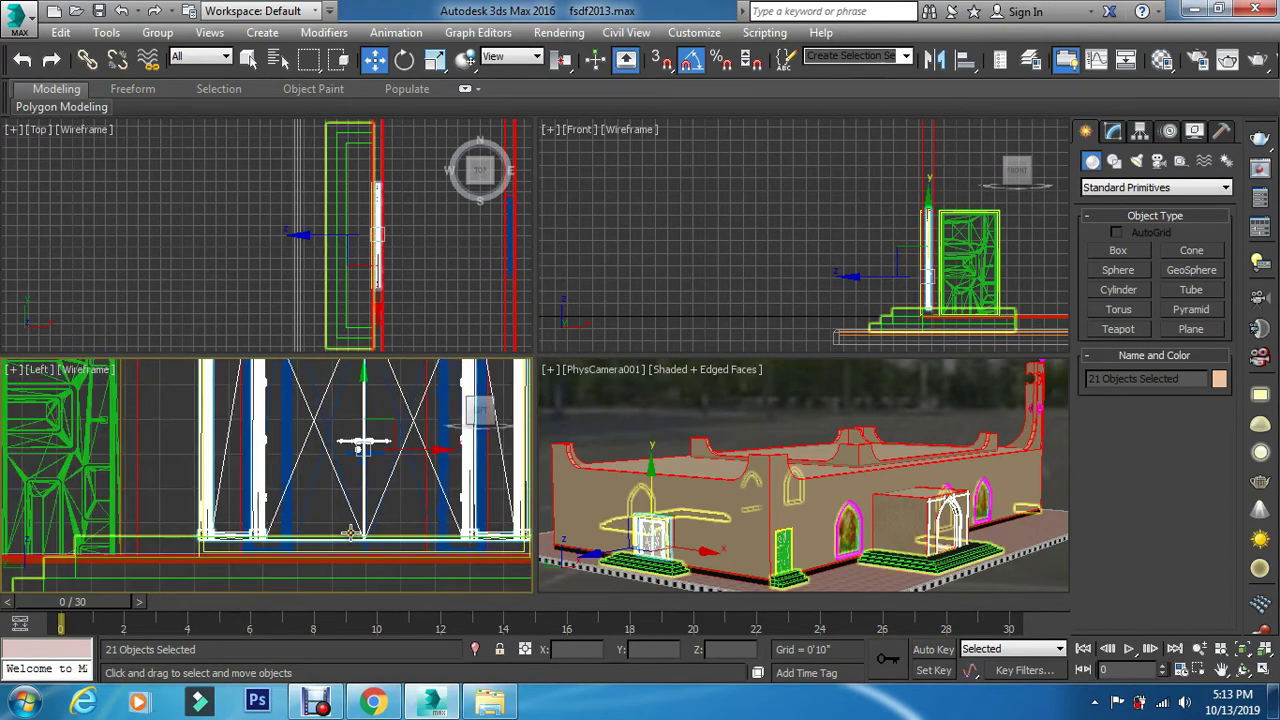
Inspect the door's frame and base against the wall and steps up close in a Perspective view.
middle_click(578, 590)
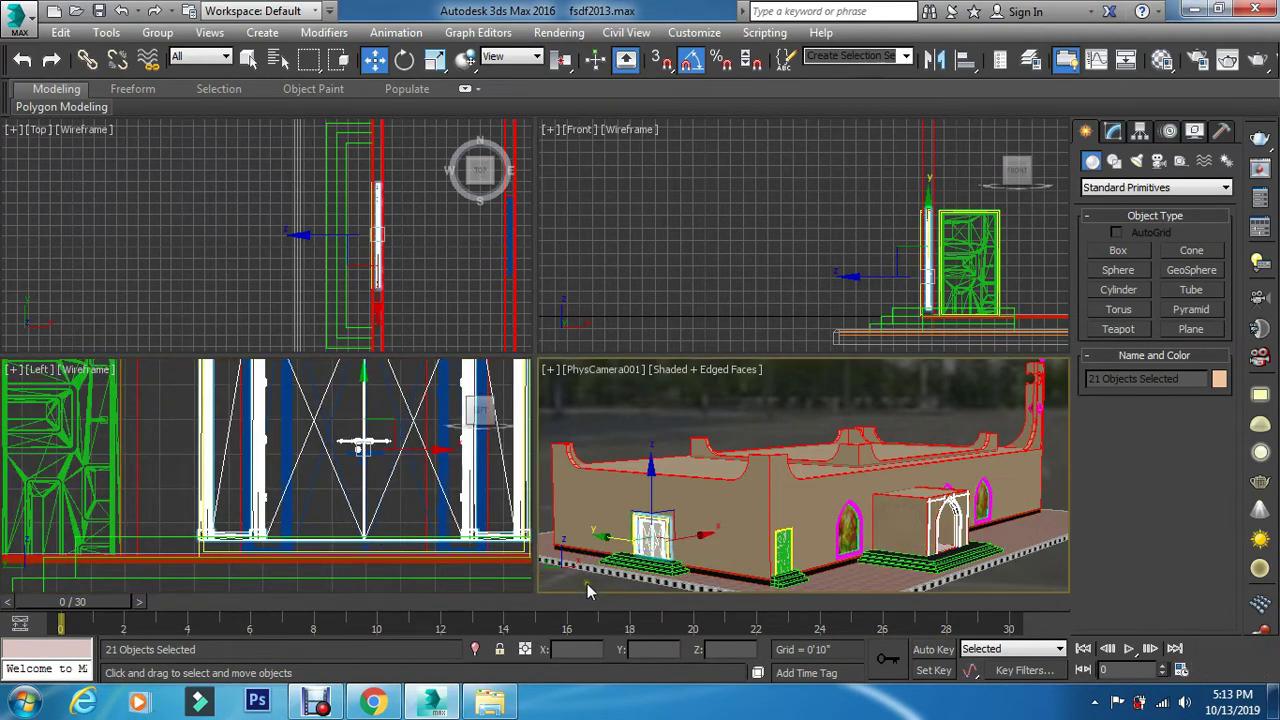
key("p")
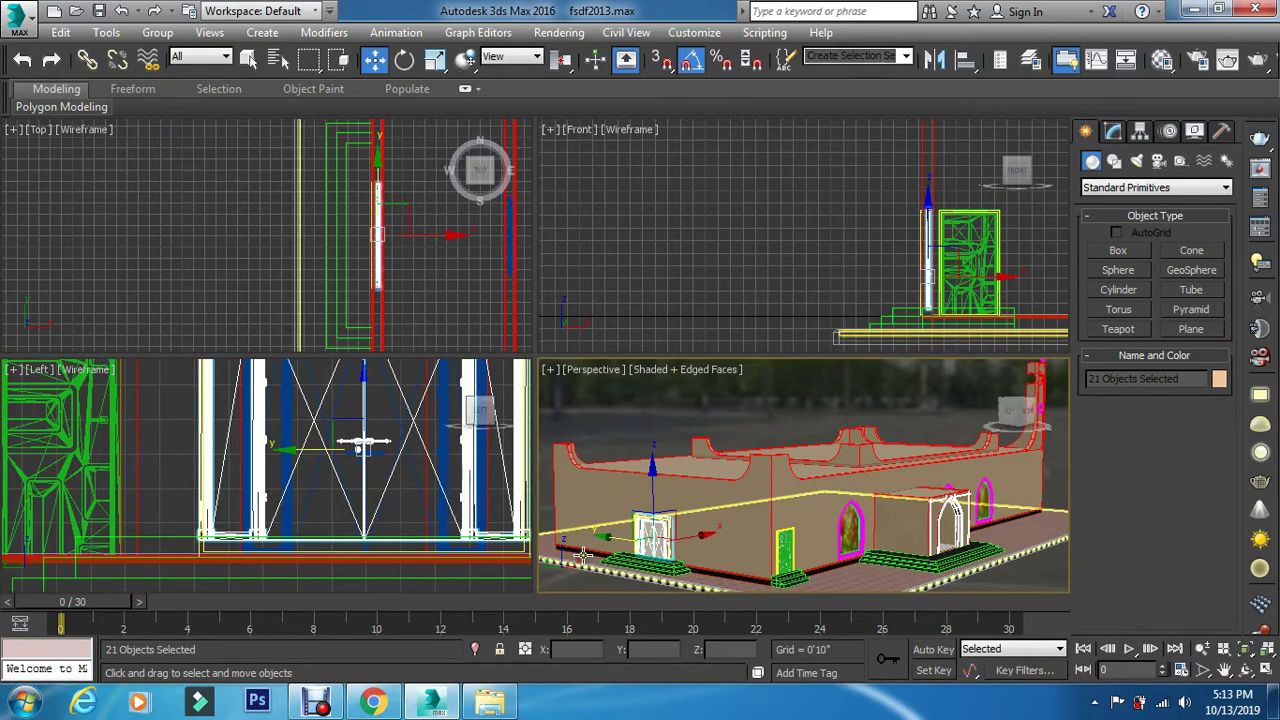
key("z")
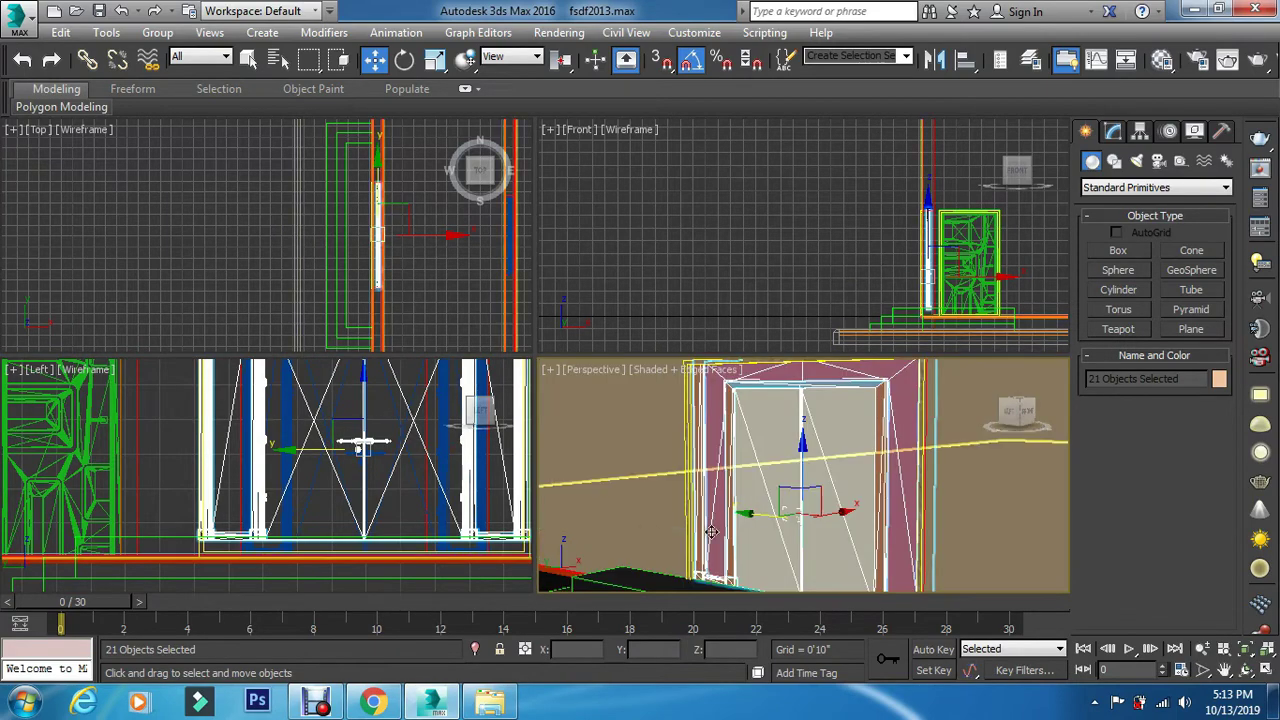
scroll(733, 524, "up", 5)
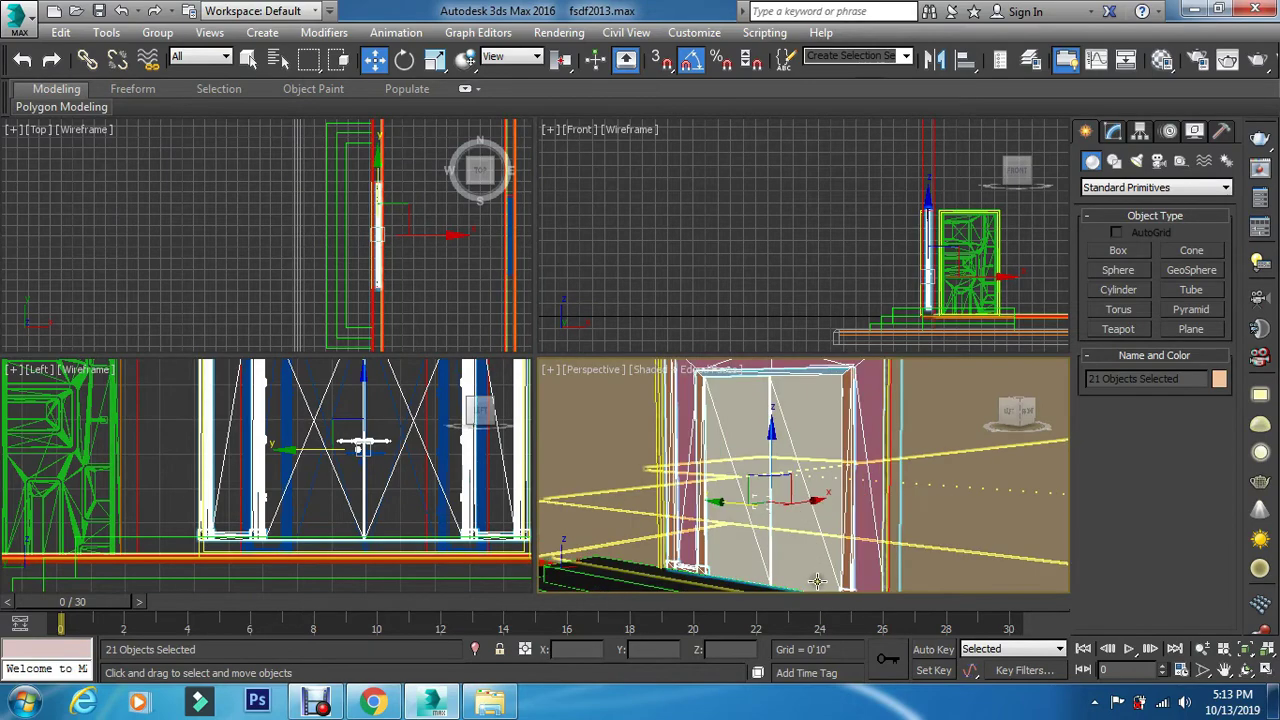
mouse_move(826, 451)
middle_mouse_down("alt")
mouse_move(814, 414)
mouse_move(820, 451)
middle_mouse_up("alt")
scroll(820, 451, "down", 2)
scroll(829, 553, "up", 3)
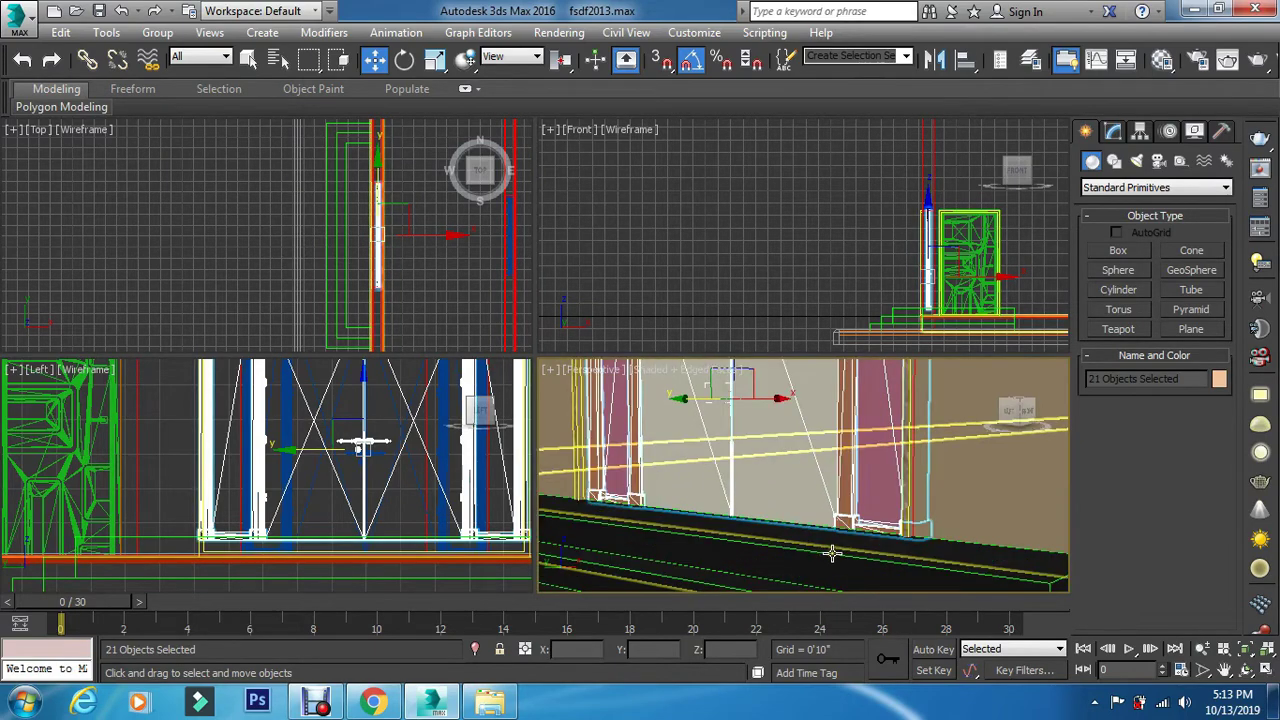
middle_click_drag(832, 553, 873, 523, "alt")
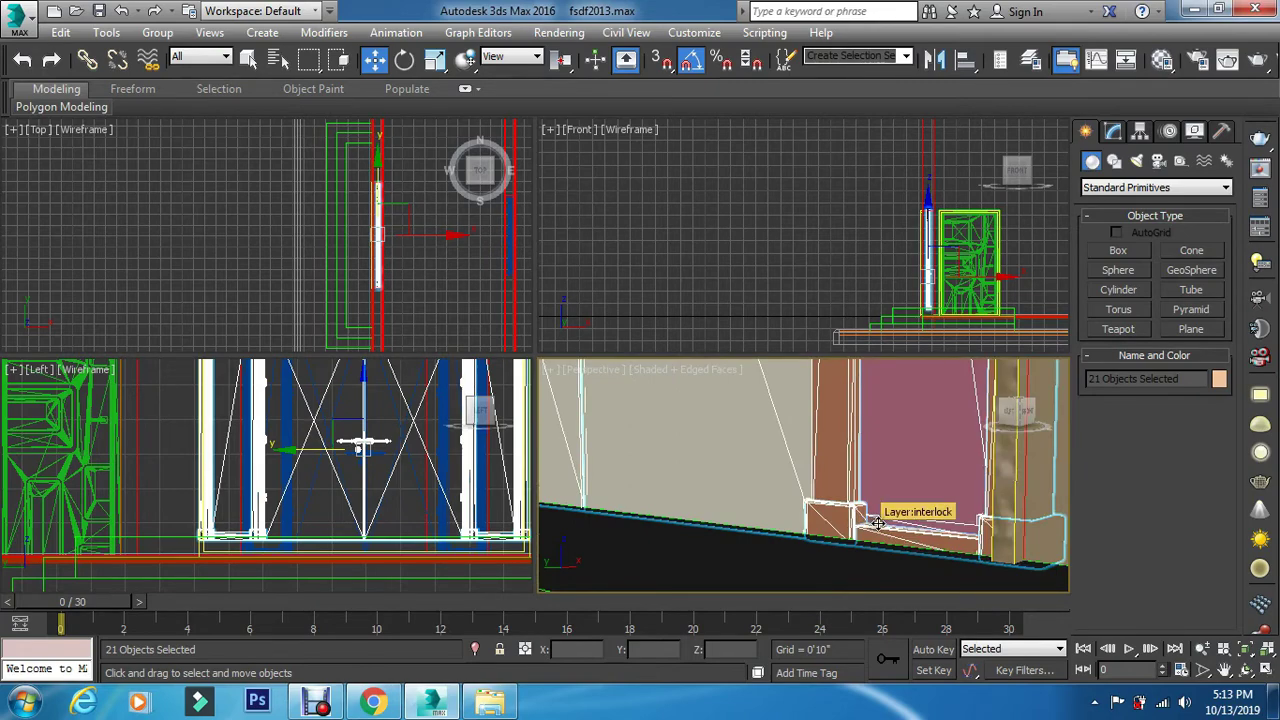
scroll(875, 523, "down", 6)
scroll(880, 525, "up", 4)
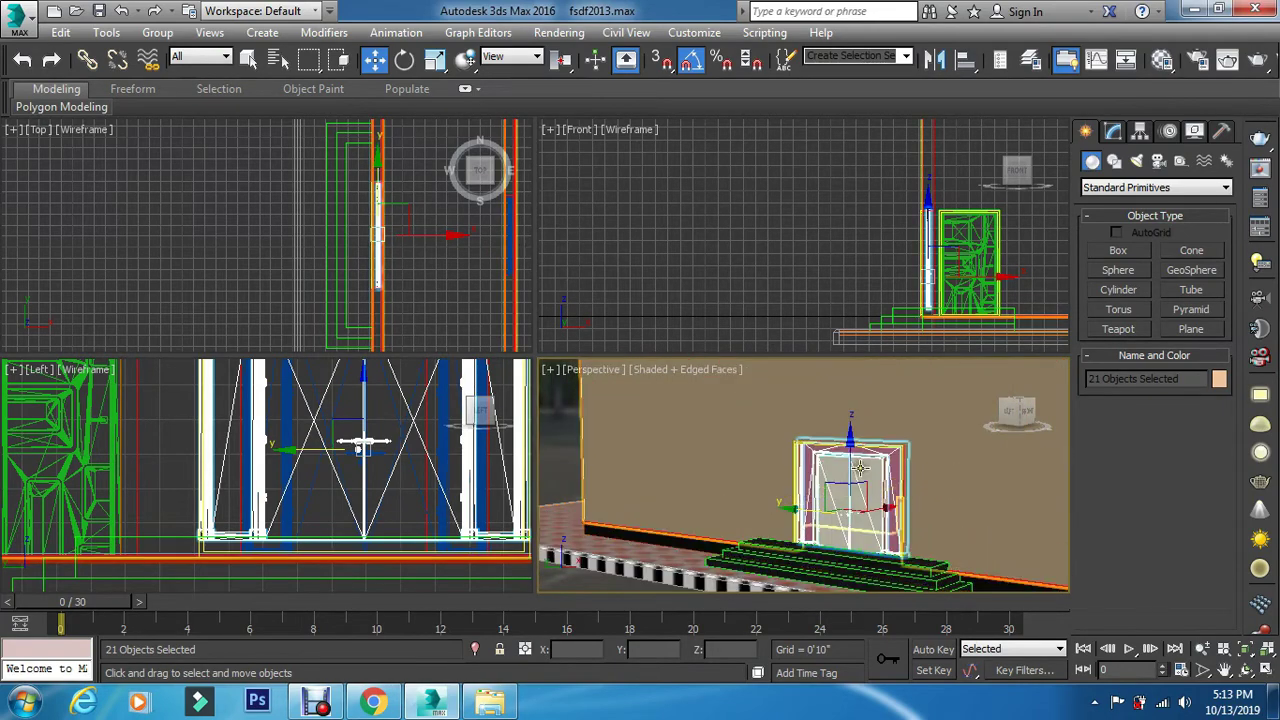
scroll(890, 523, "down", 3)
scroll(905, 521, "up", 6)
scroll(908, 521, "down", 4)
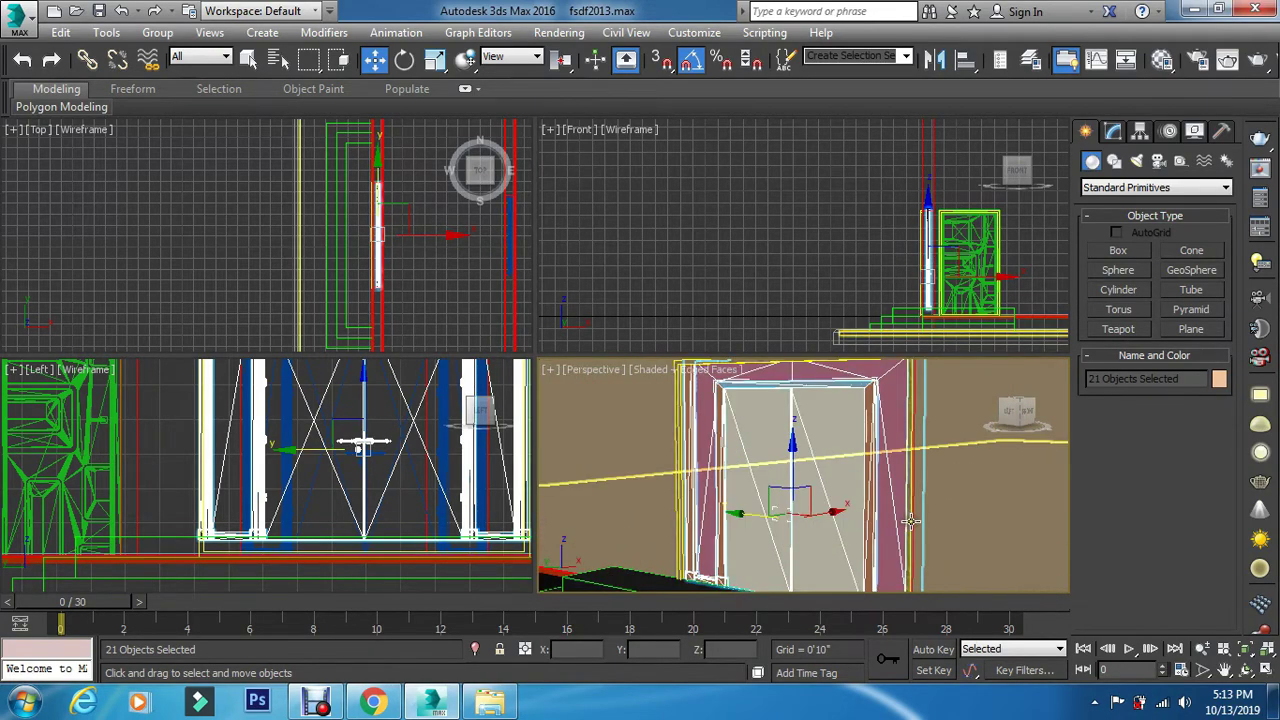
Run a V-Ray test render of the door in the Perspective view, then stop it and close the frame buffer.
key("shift+q")
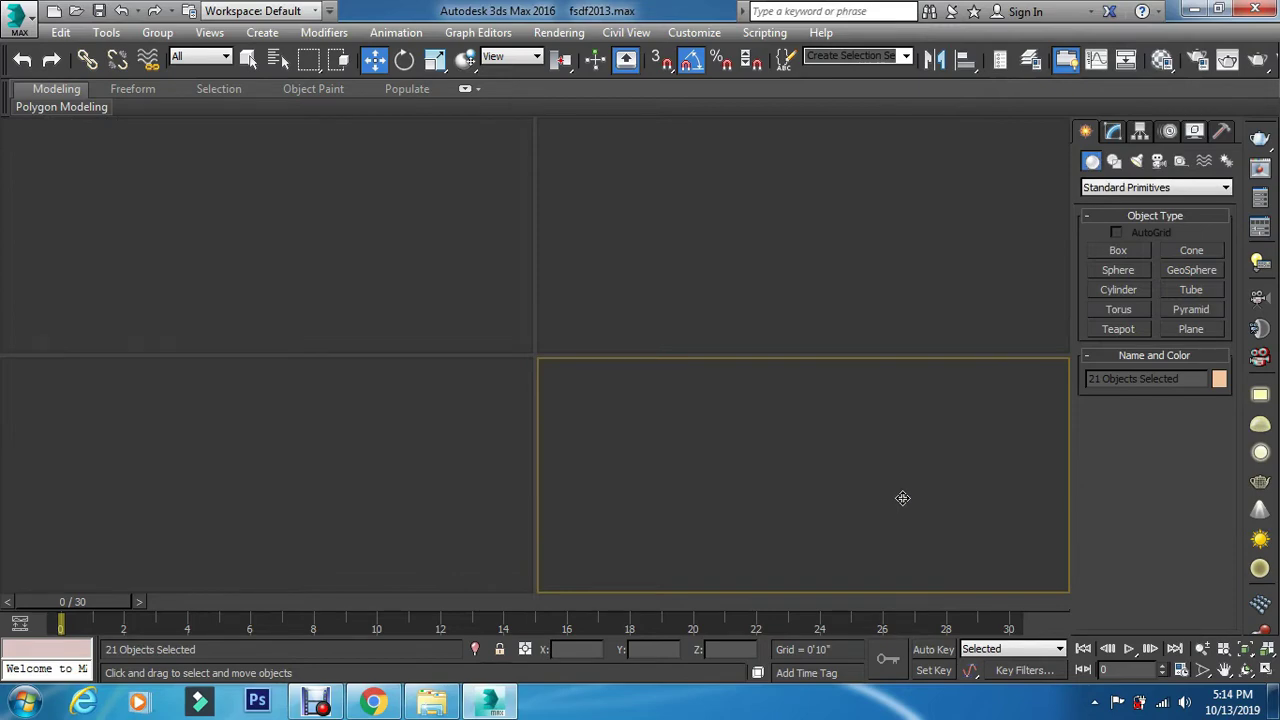
key("shift+q")
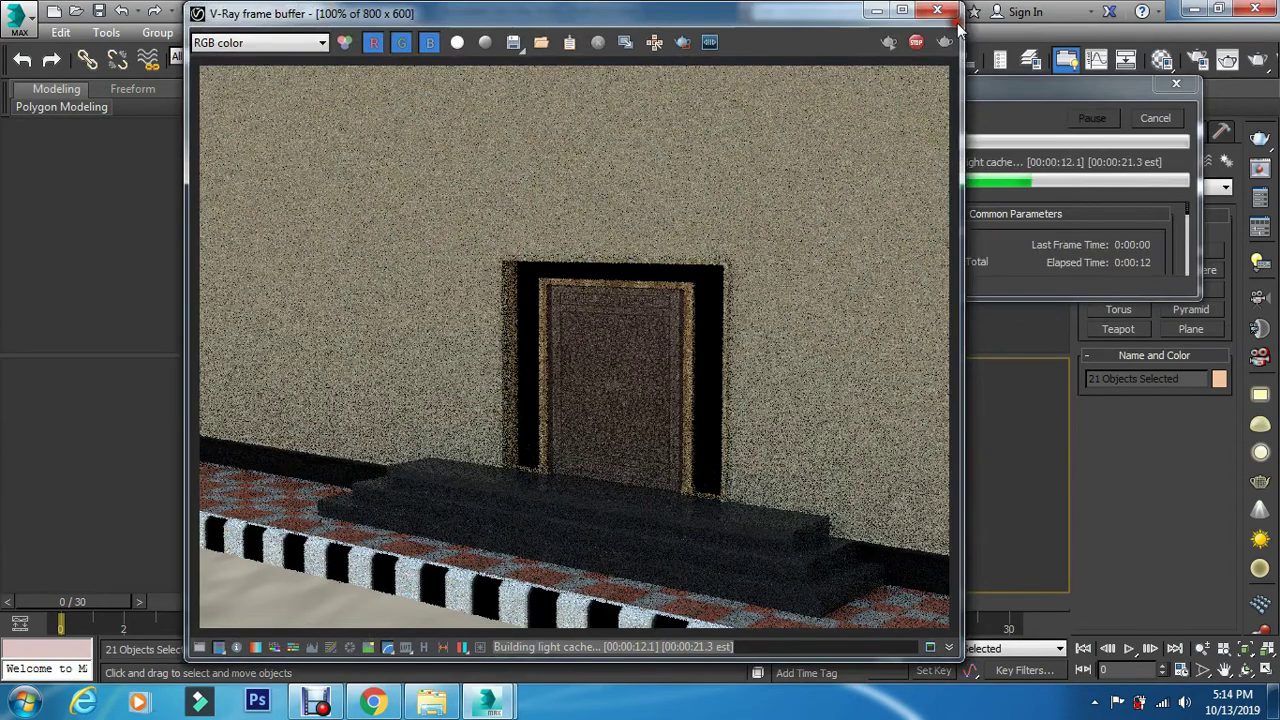
left_click(937, 11)
key("Escape")
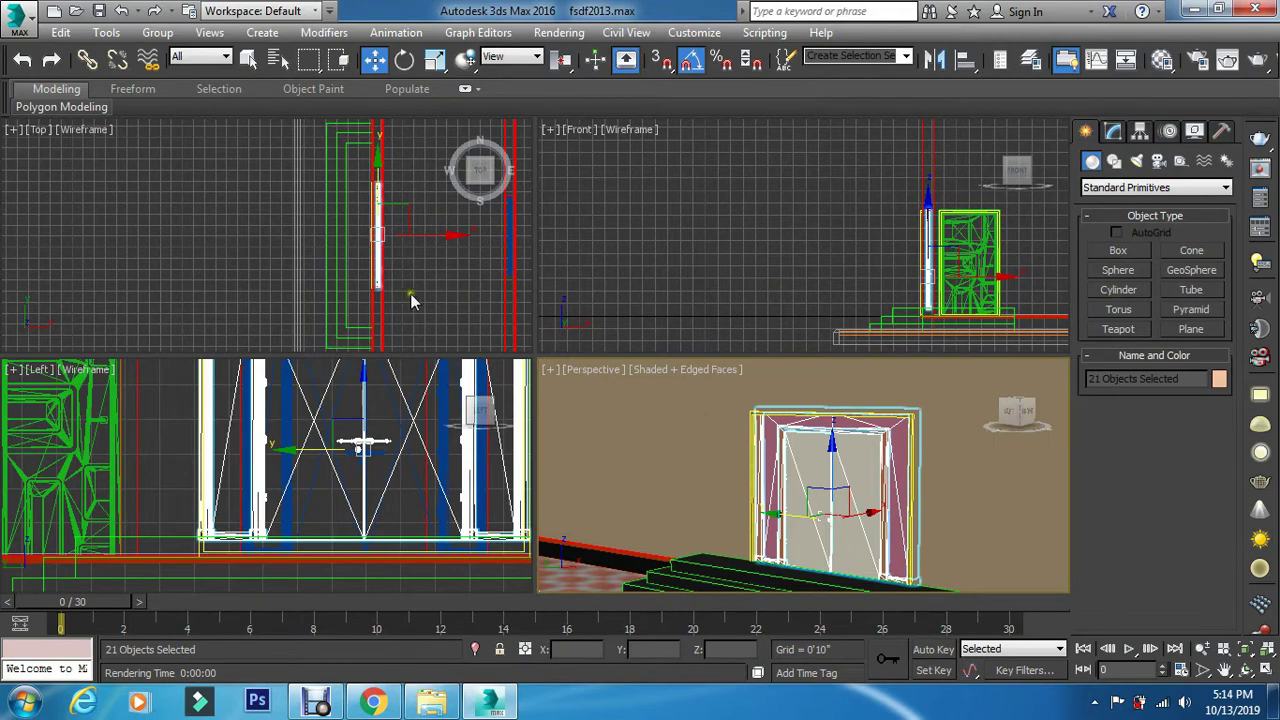
Restore the PhysCamera001 view of the building and deselect the door.
right_click(438, 293)
scroll(378, 209, "up", 5)
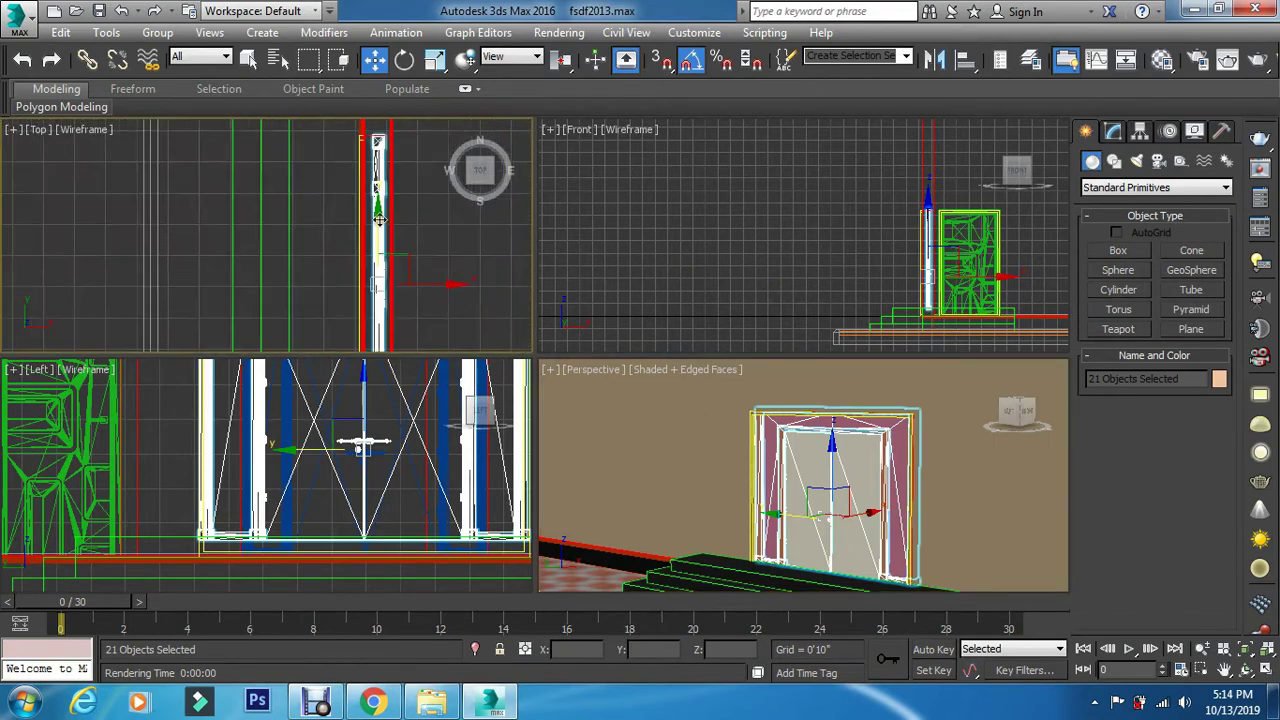
scroll(436, 272, "down", 5)
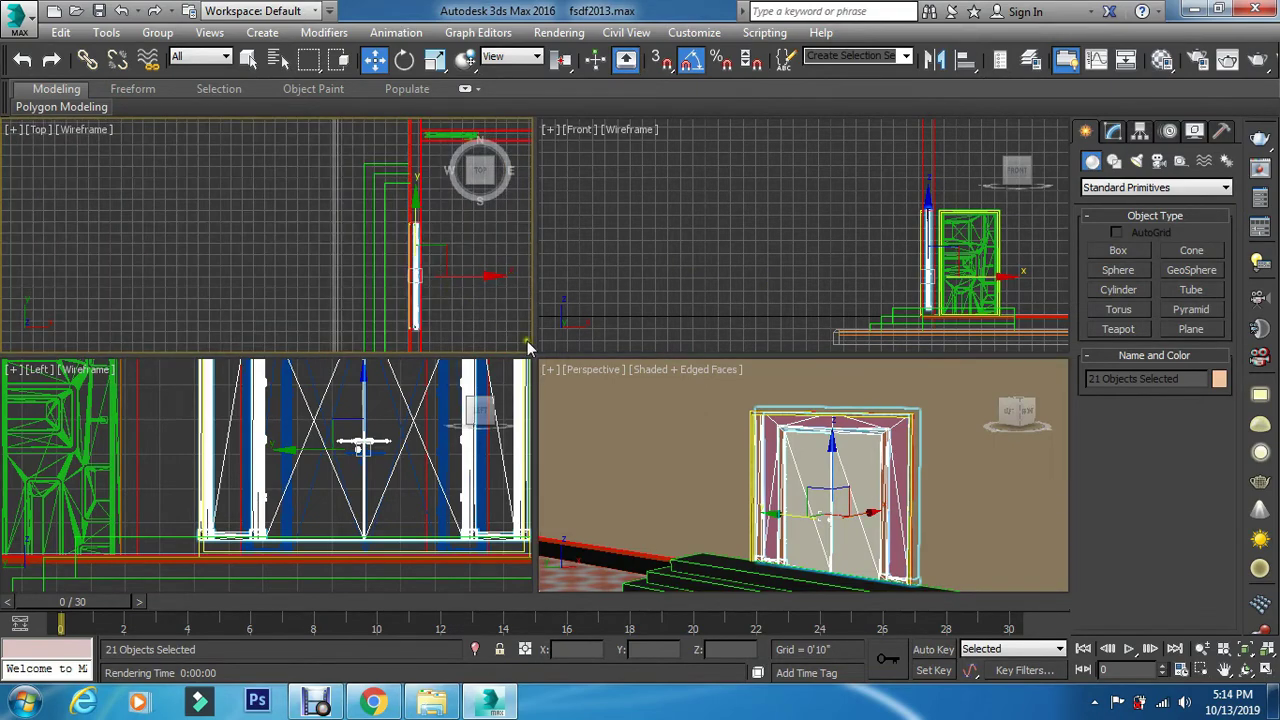
middle_click_drag(613, 424, 624, 420)
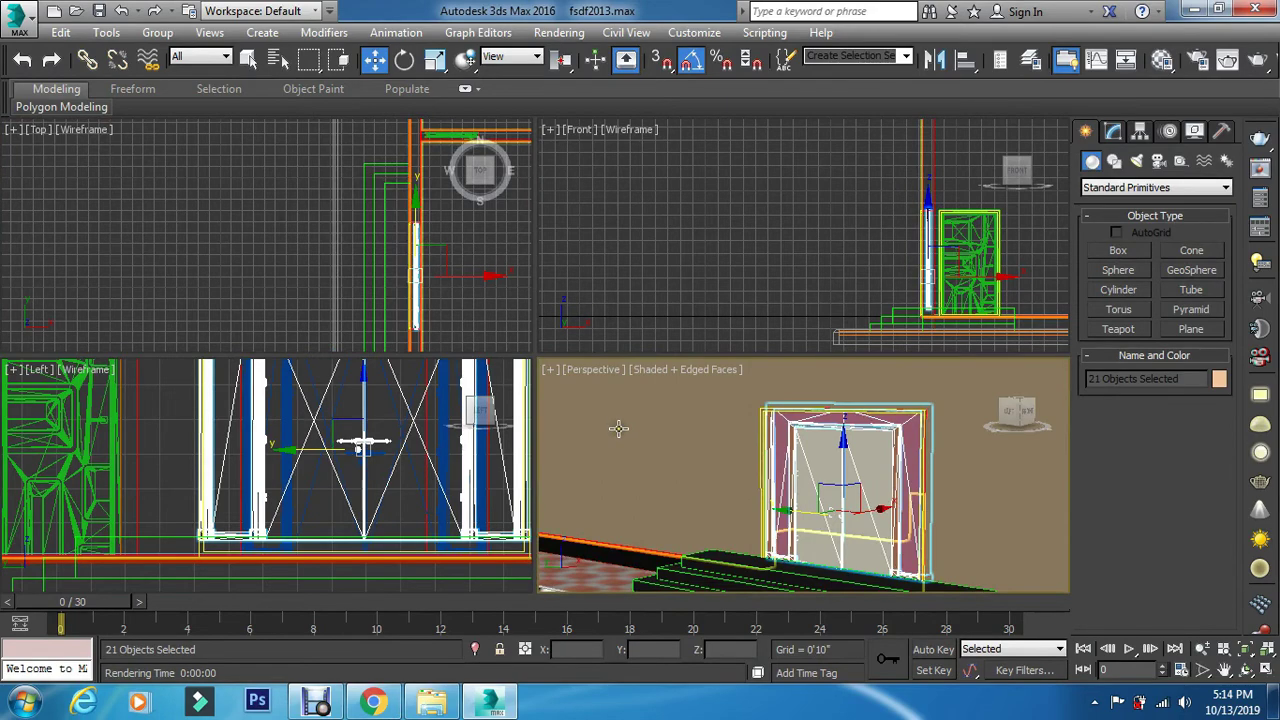
key("c")
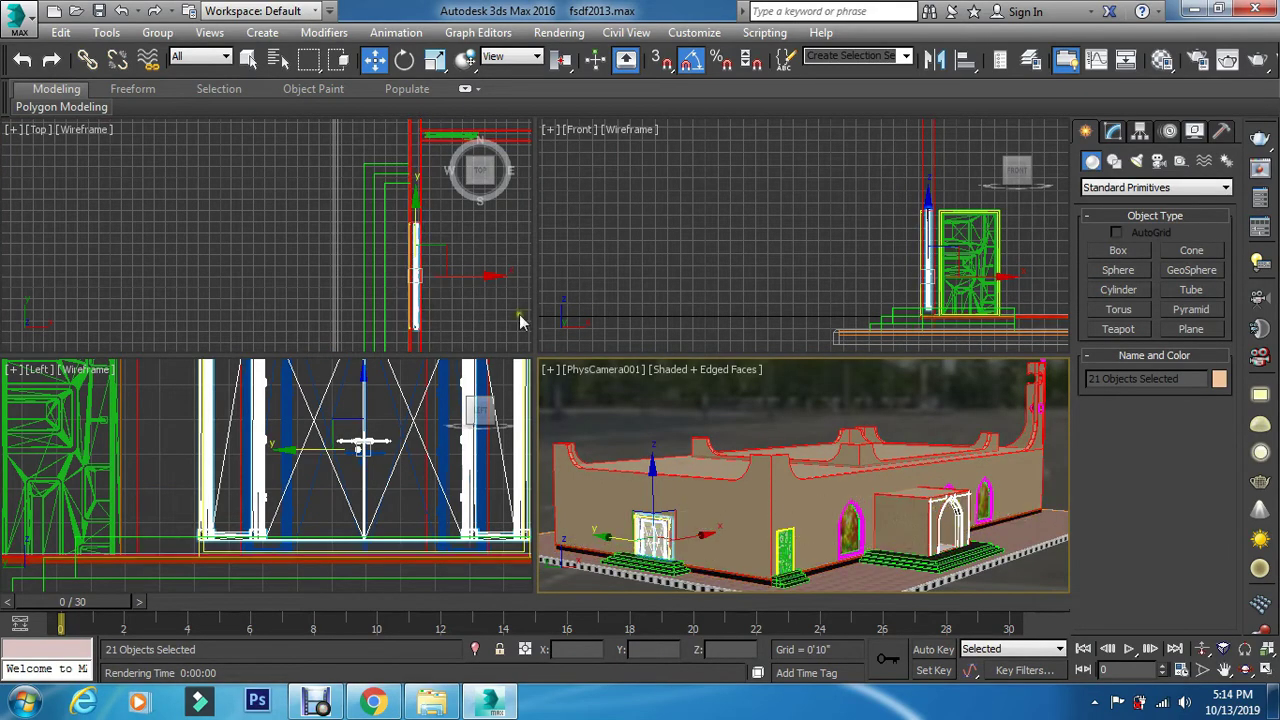
left_click(731, 414)
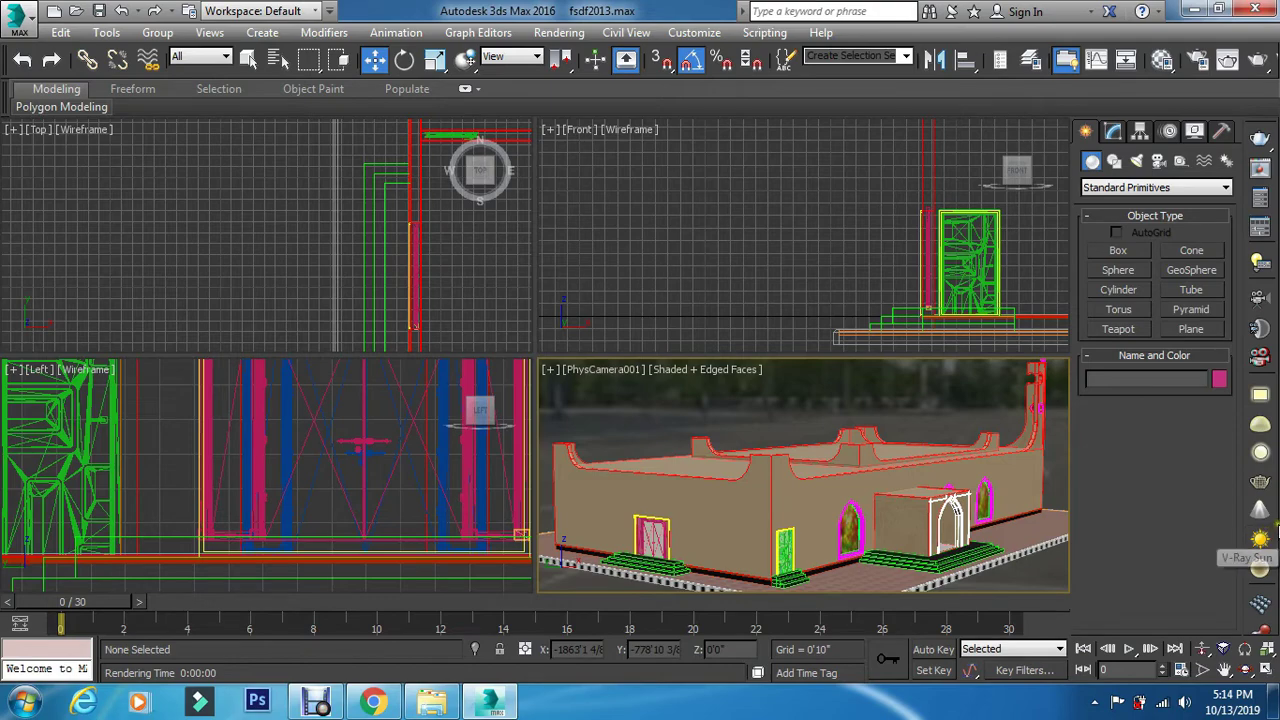
Create a V-Ray Sun in the Top view from west-southwest of the building, aimed at it, without adding a VRaySky map.
left_click(1261, 541)
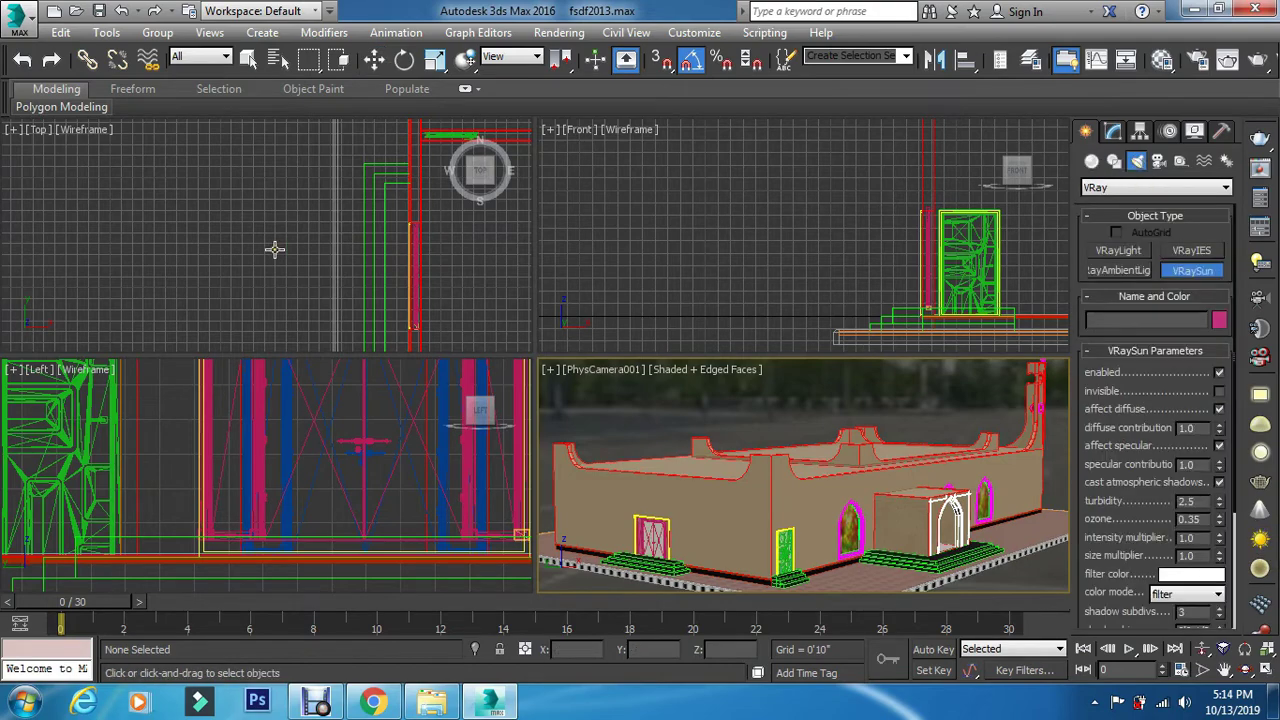
scroll(287, 247, "down", 6)
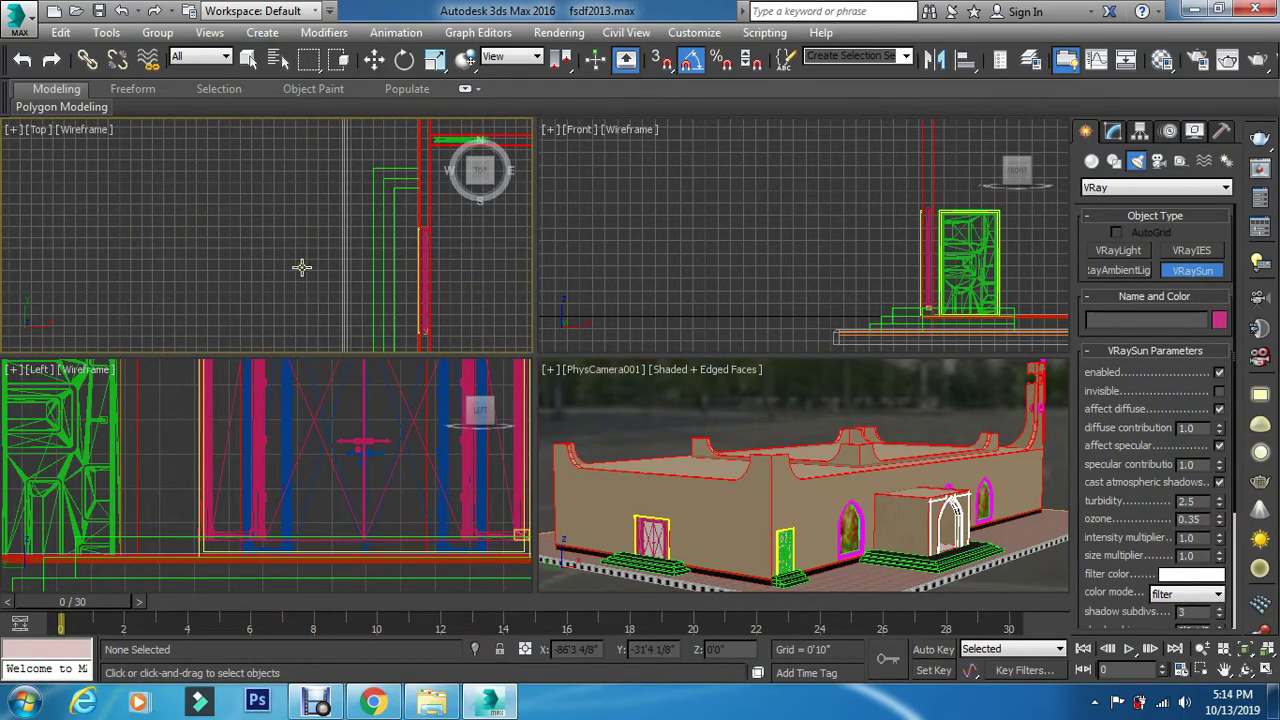
scroll(289, 253, "down", 2)
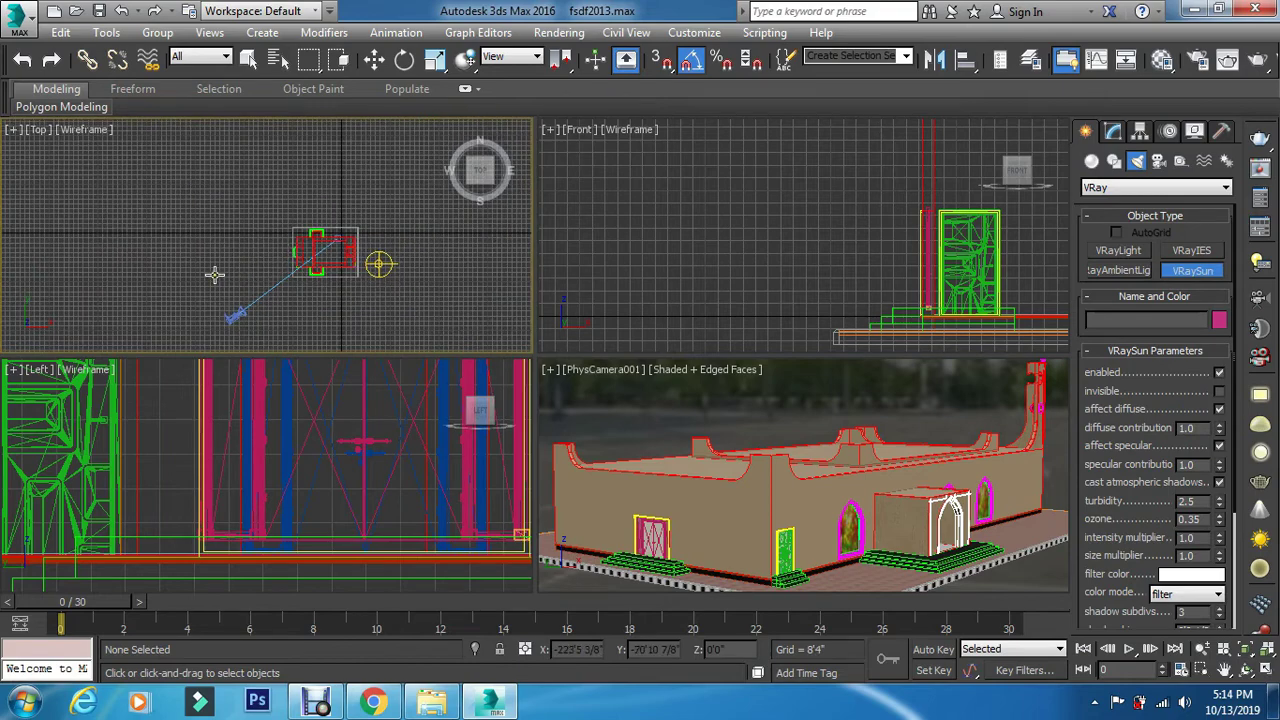
left_click_drag(196, 278, 335, 246)
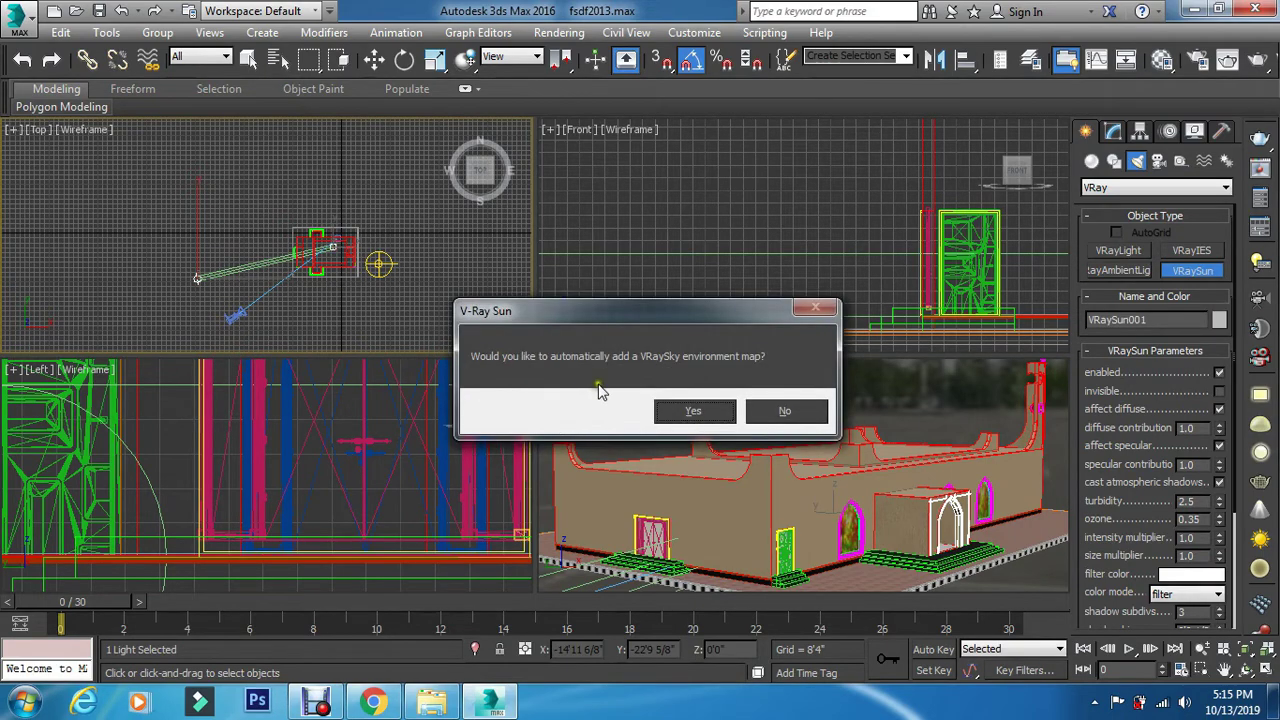
left_click(779, 412)
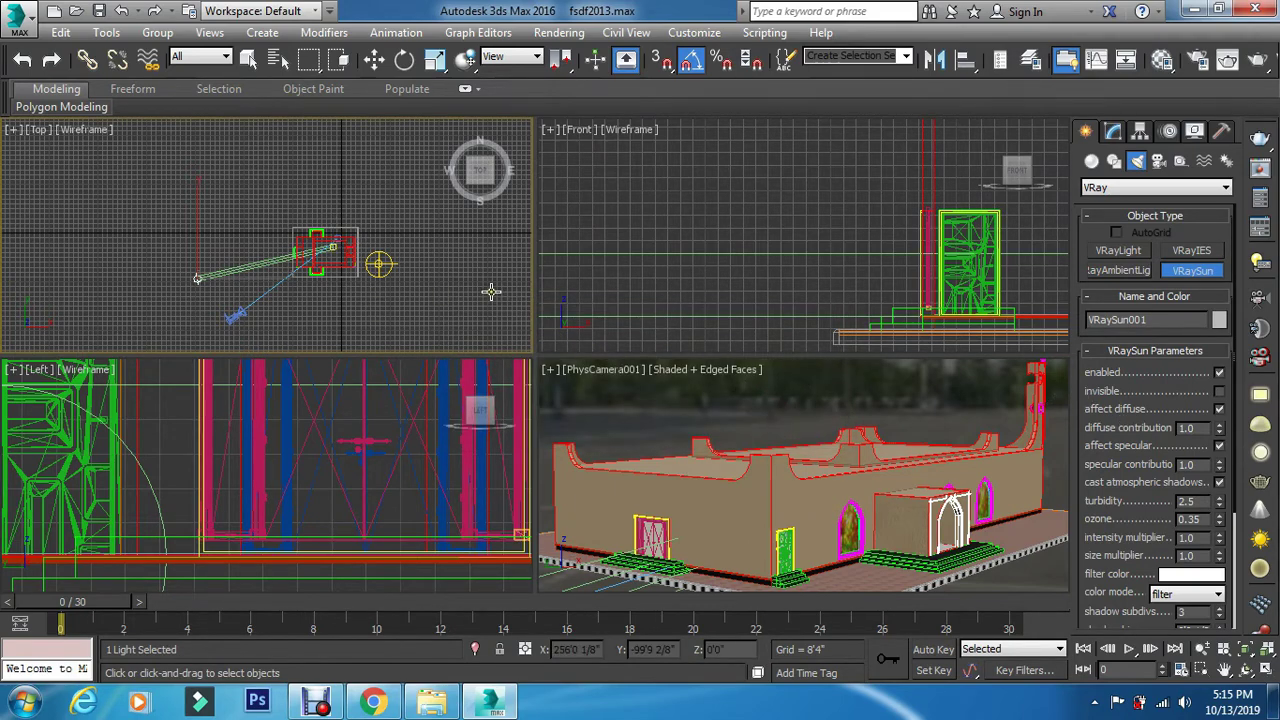
Raise the sun vertically in the Front view to a height of about 187'7" so it shines down on the building.
middle_click_drag(693, 320, 698, 320)
scroll(698, 320, "down", 6)
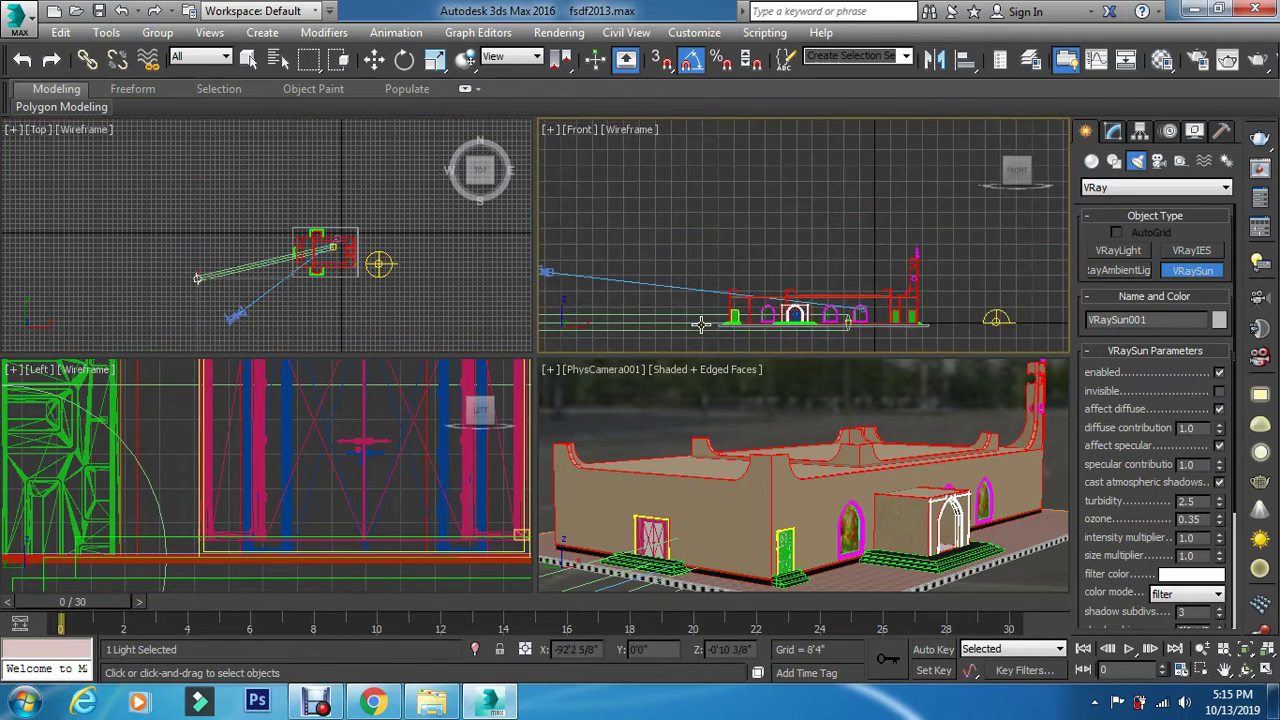
key("w")
scroll(690, 327, "down", 5)
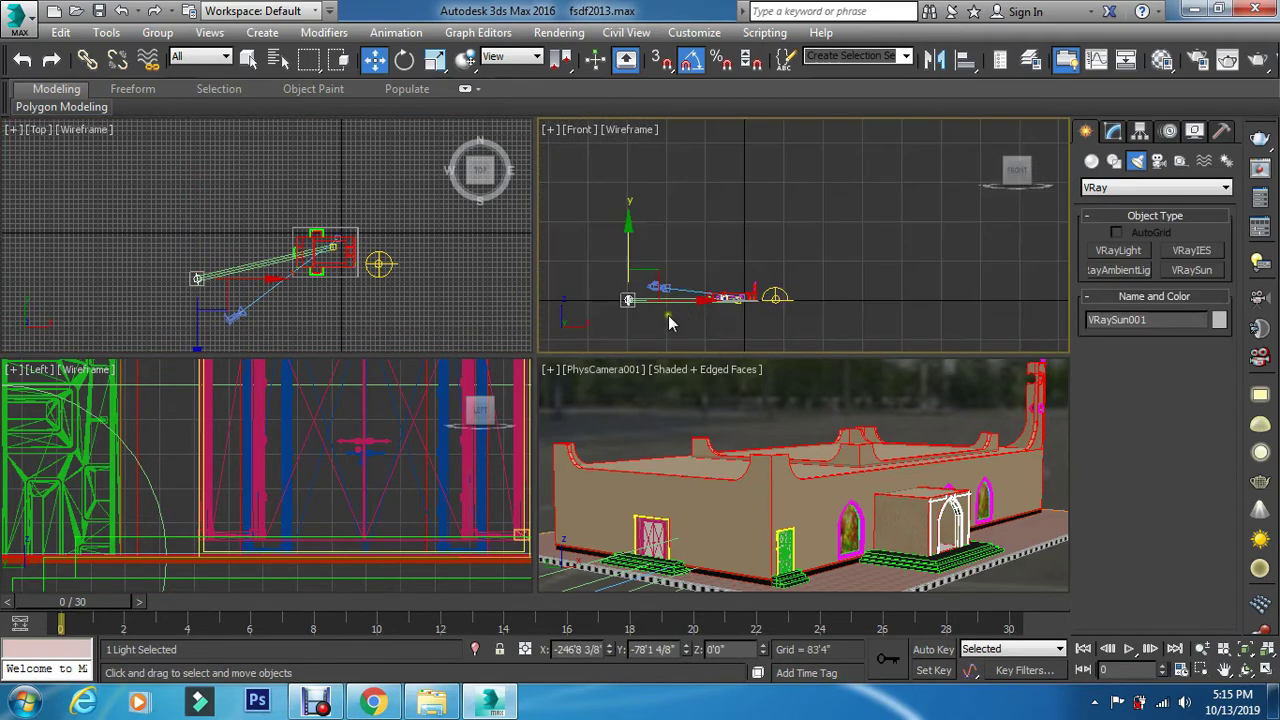
left_click_drag(629, 250, 619, 161)
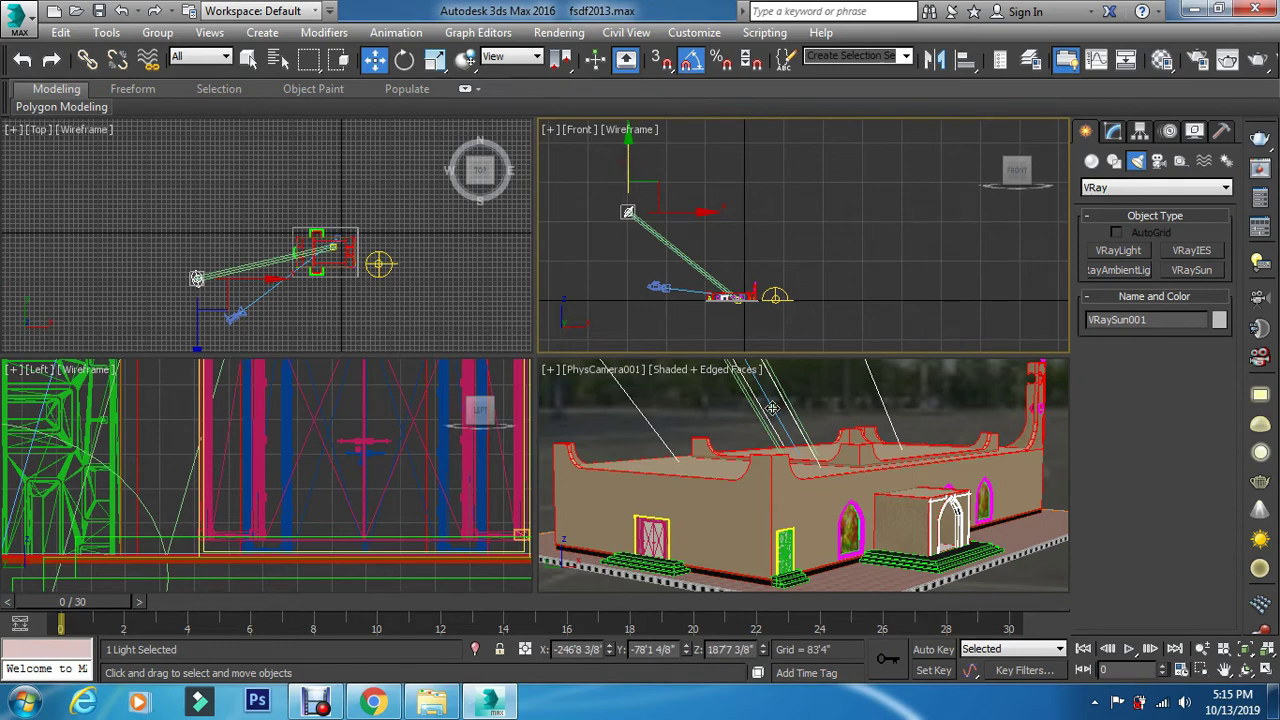
Examine the sun's position and direction relative to the building in the Front, Left and Top views.
middle_click_drag(898, 381, 911, 378)
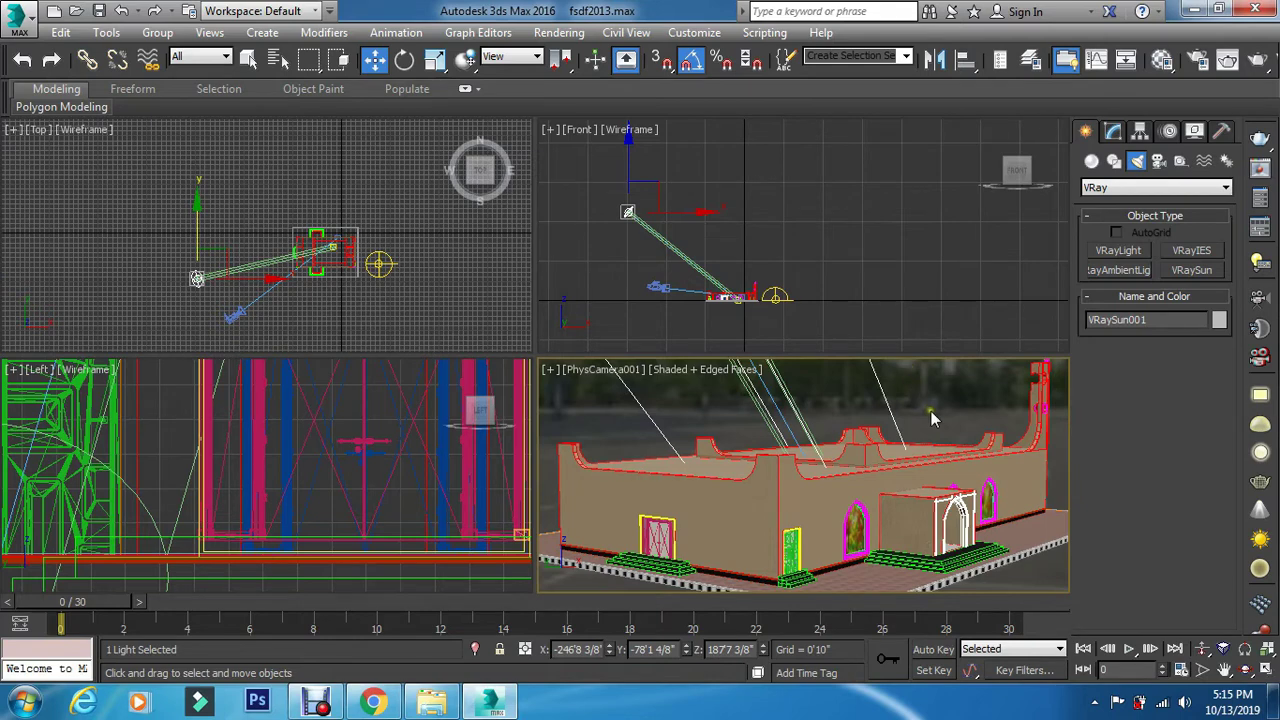
right_click(921, 307)
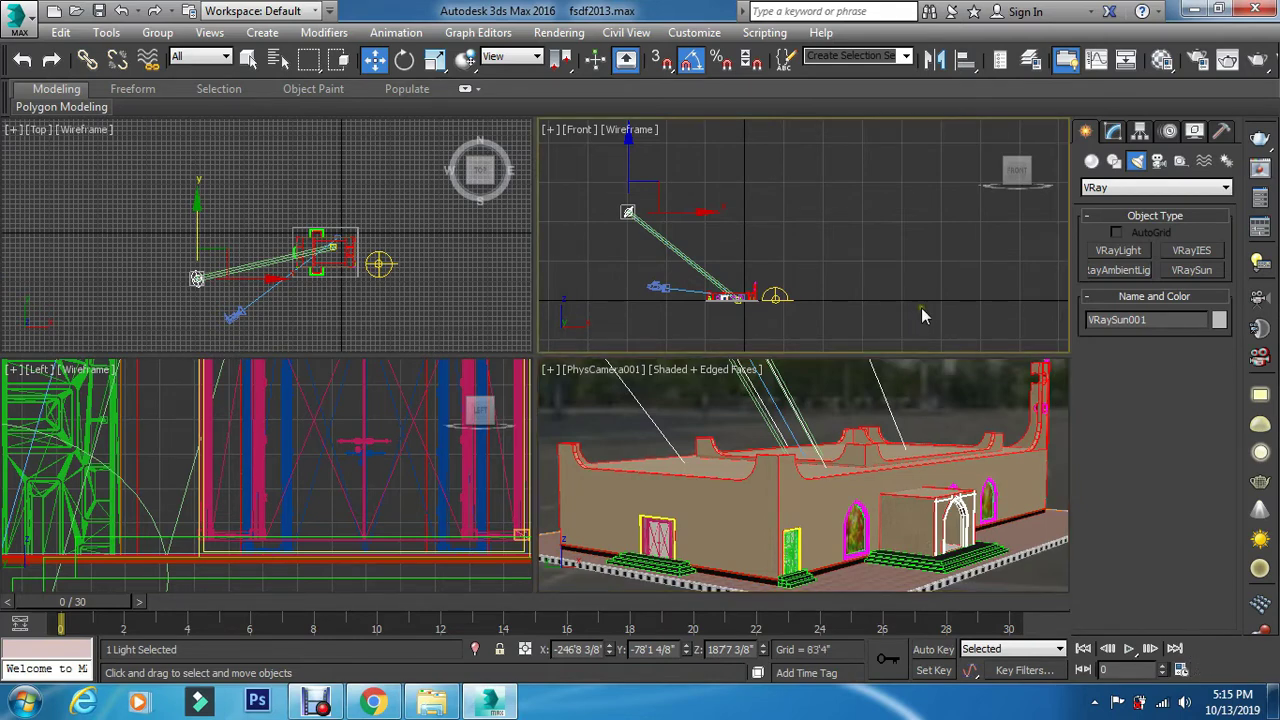
key("z")
right_click(396, 585)
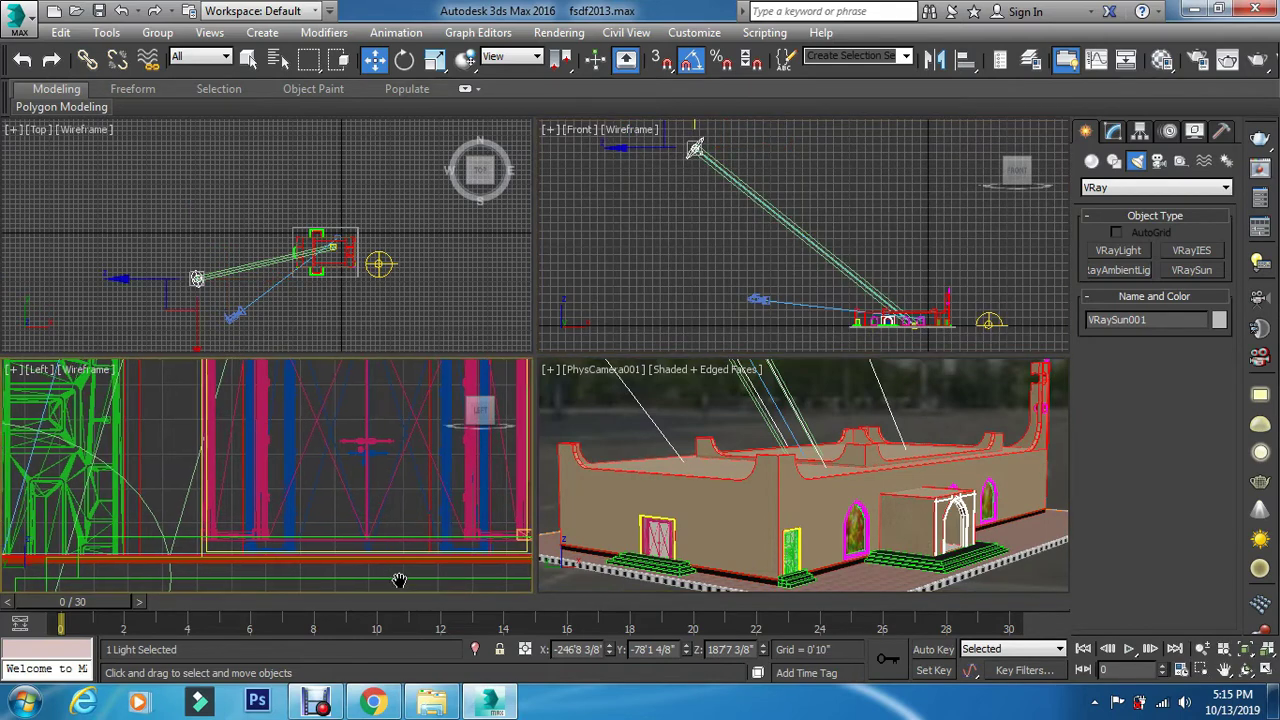
key("z")
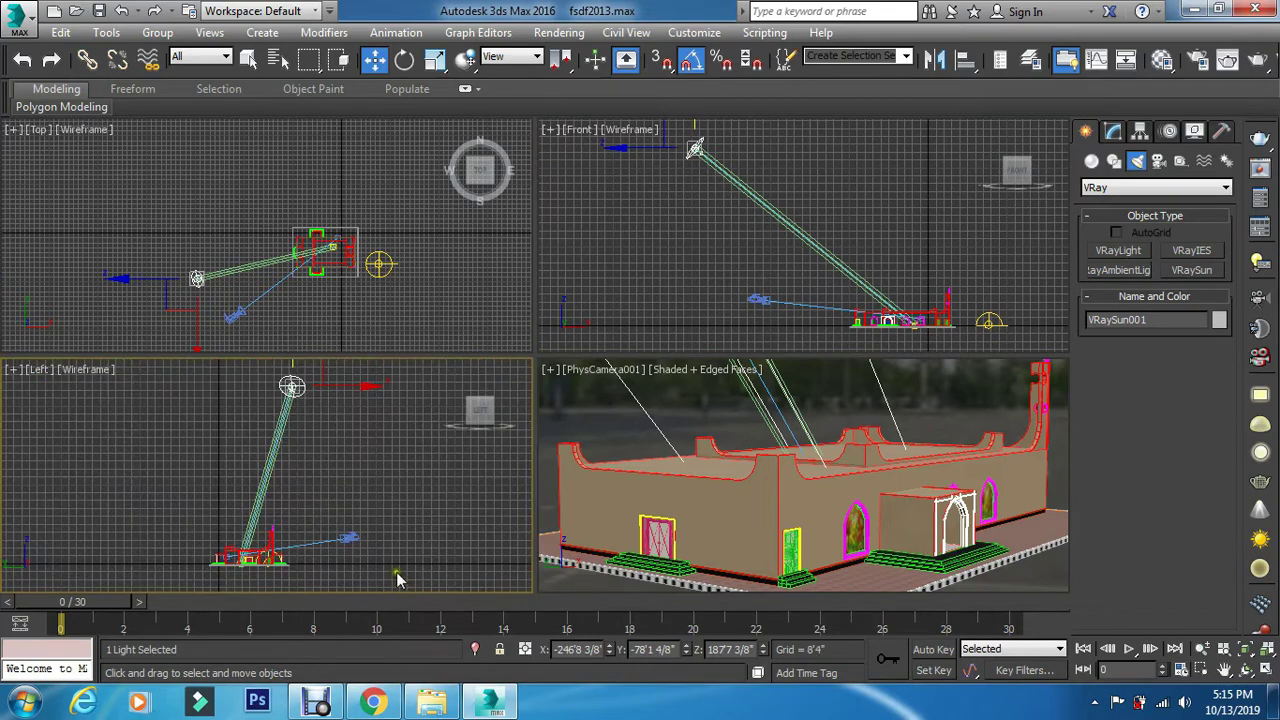
right_click(411, 293)
key("z")
scroll(410, 295, "down", 1)
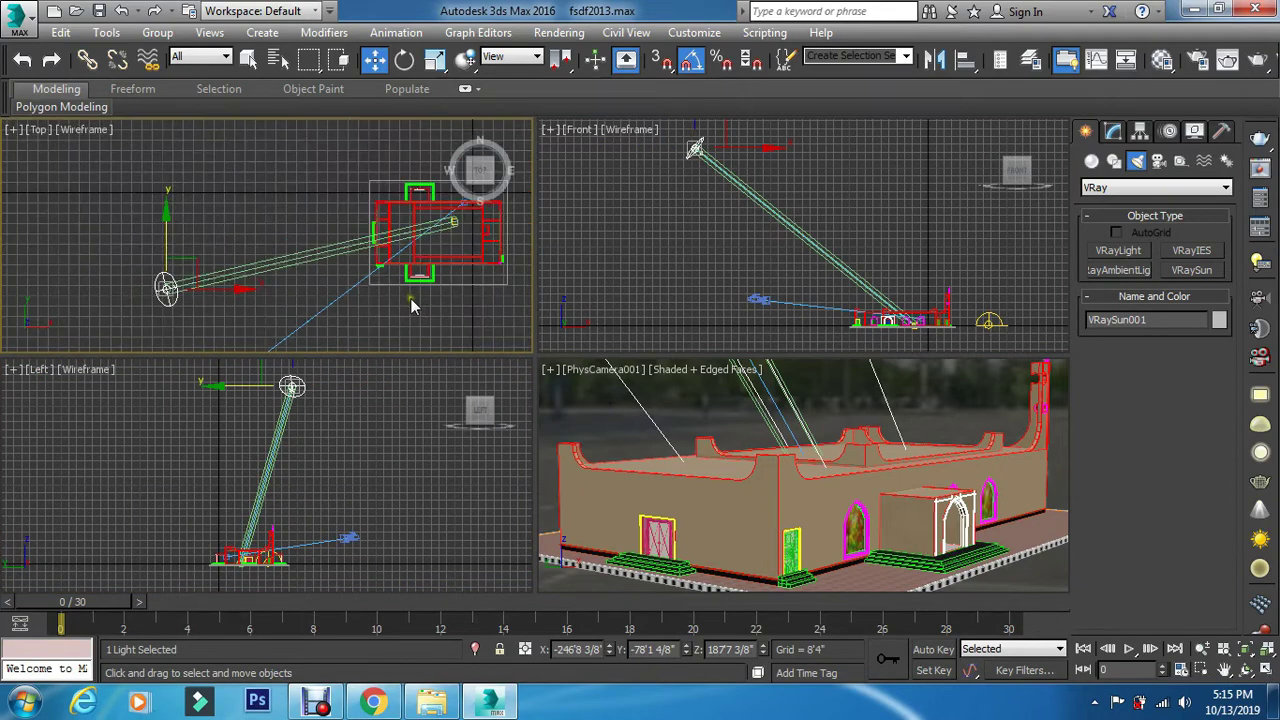
middle_click_drag(418, 295, 385, 297)
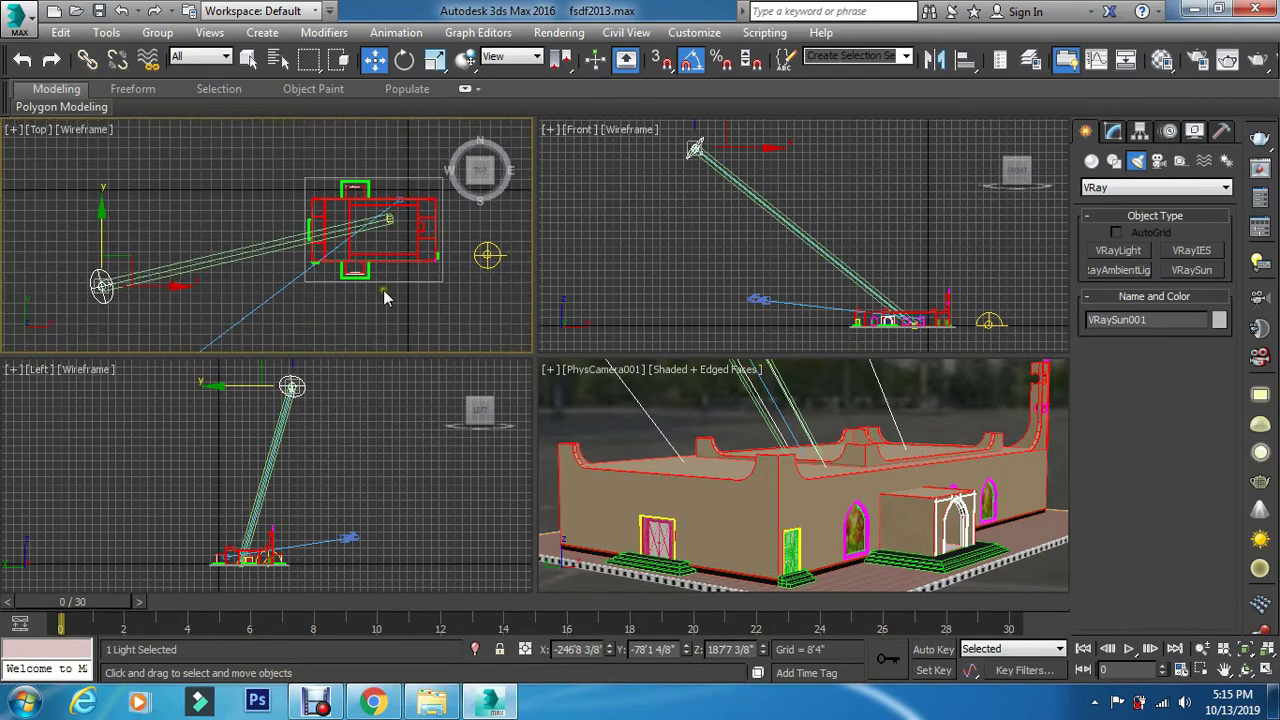